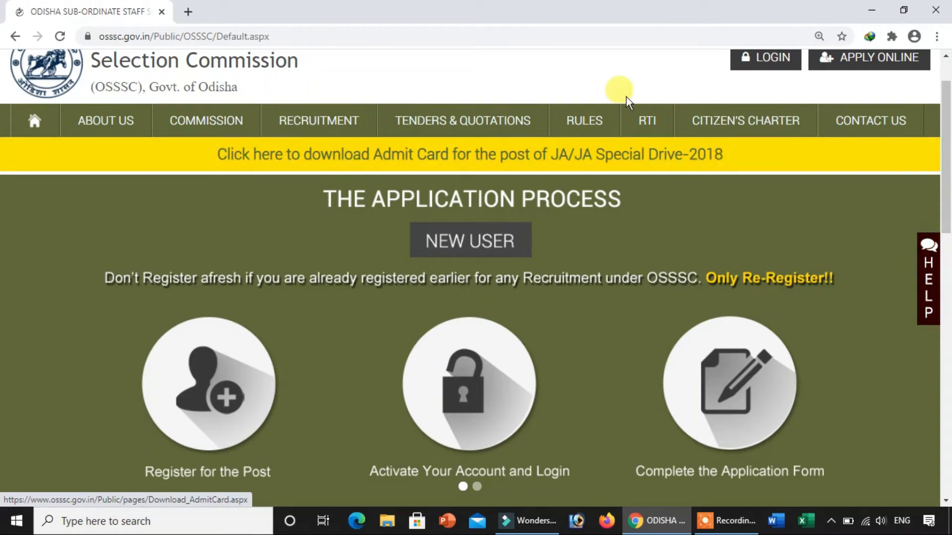
drag(948, 168, 948, 130)
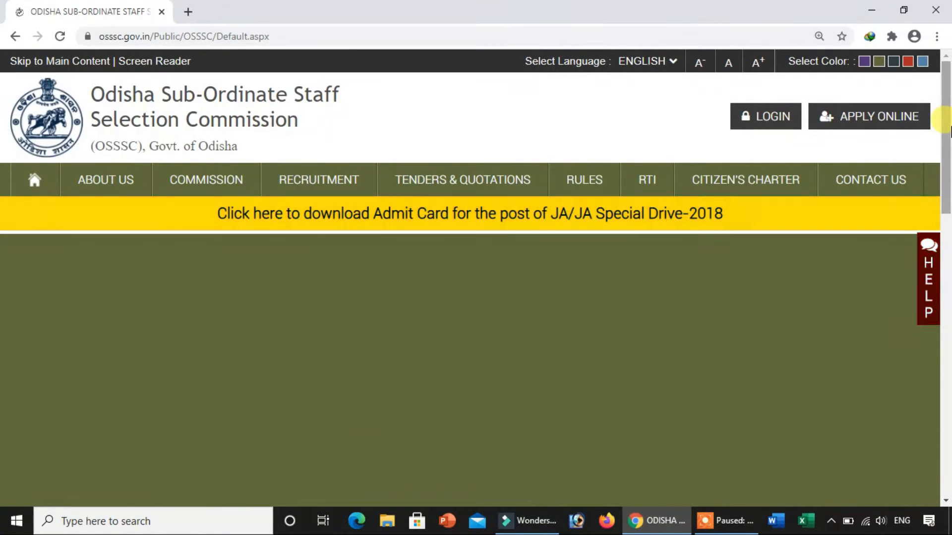
mouse_move(949, 131)
mouse_down()
mouse_move(949, 283)
mouse_move(947, 145)
mouse_up()
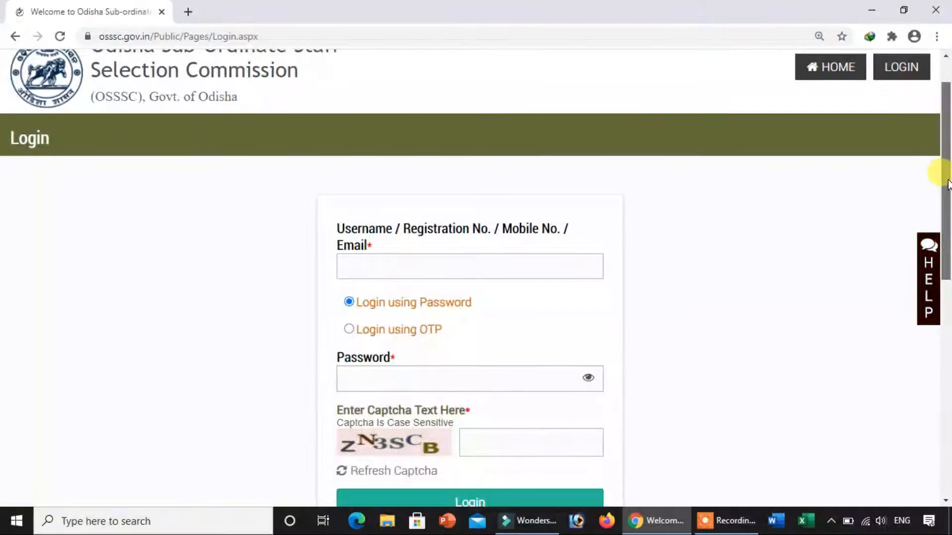
drag(949, 177, 949, 205)
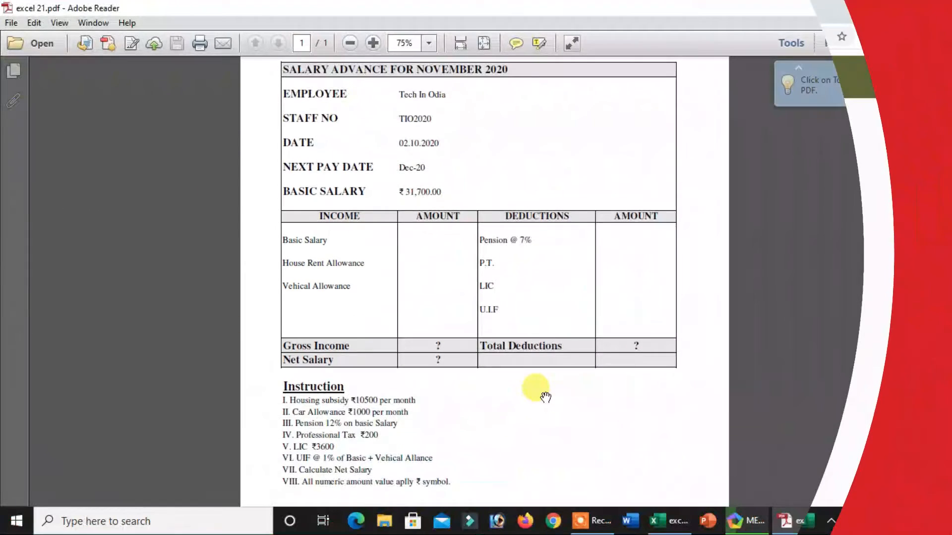
Read through the November 2020 pay slip assignment in the excel 21 PDF, including its income and deduction table and instructions.
scroll(542, 393, up, 2)
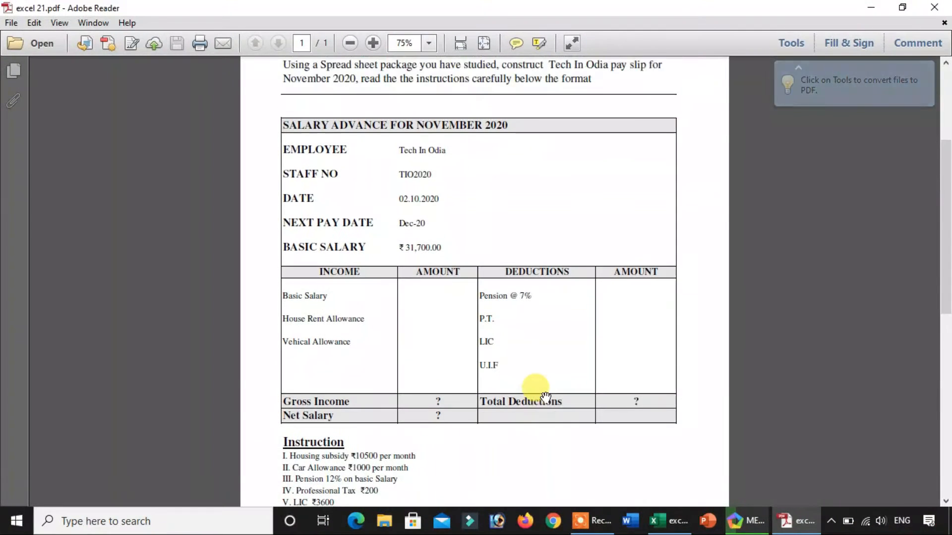
scroll(540, 391, up, 1)
scroll(501, 248, up, 1)
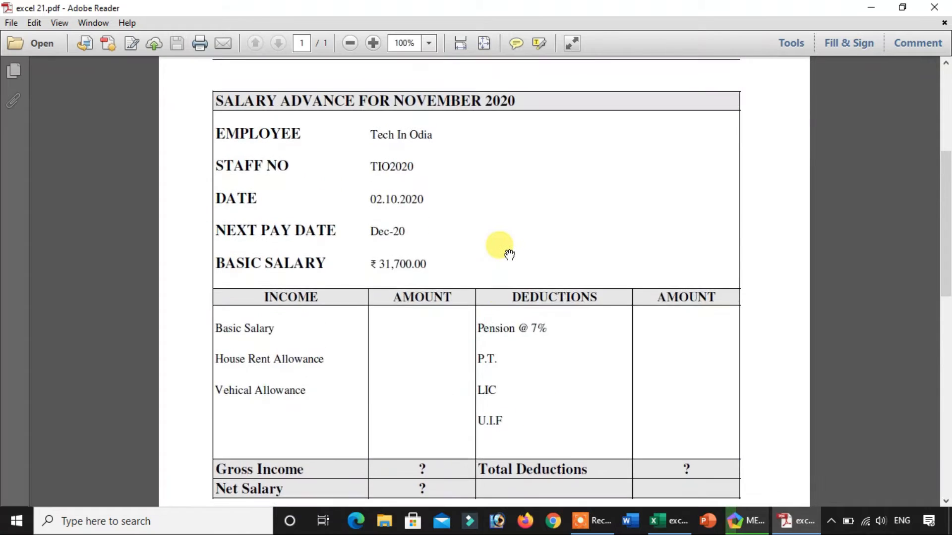
scroll(509, 255, up, 3)
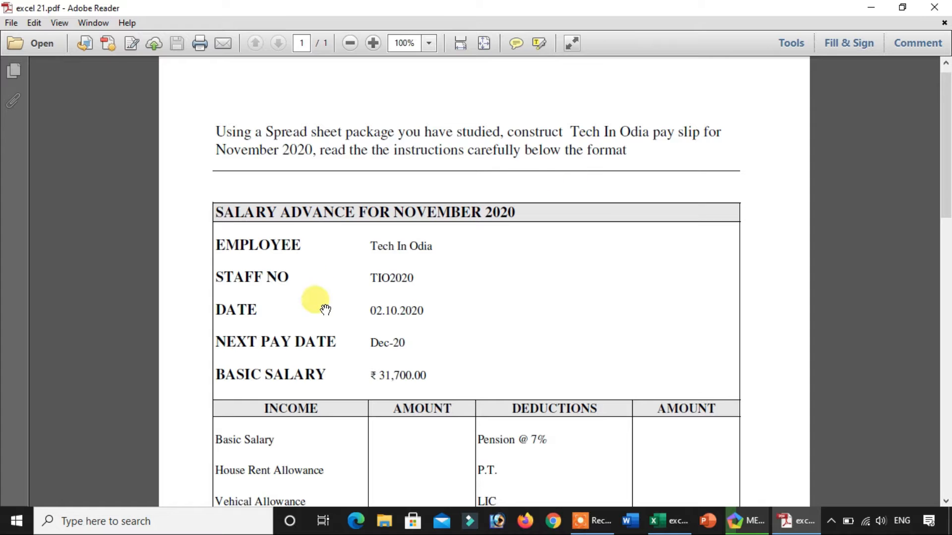
scroll(319, 298, down, 1)
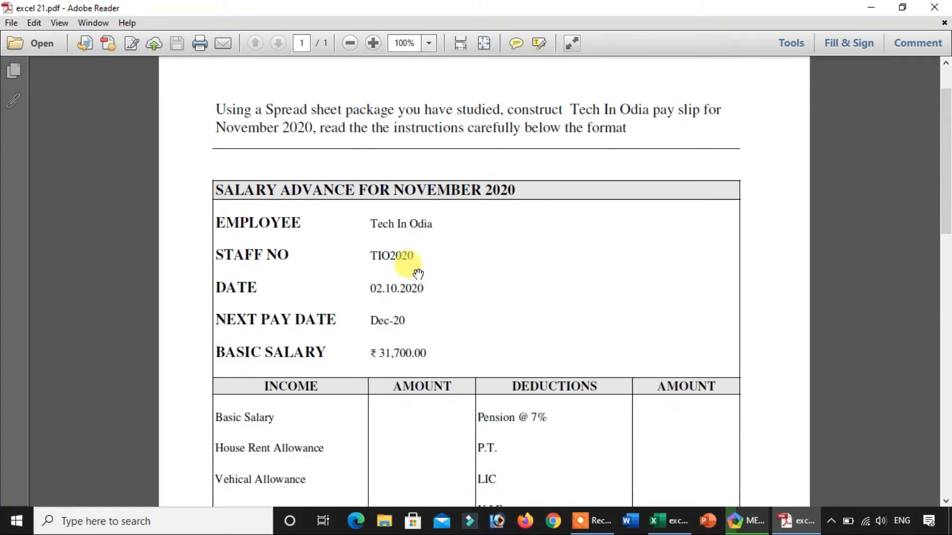
scroll(418, 274, down, 5)
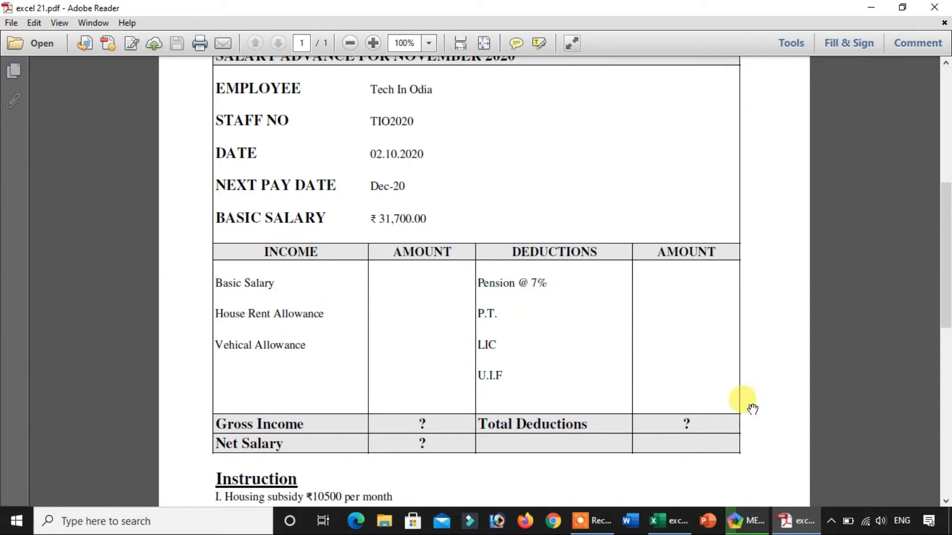
scroll(476, 420, down, 5)
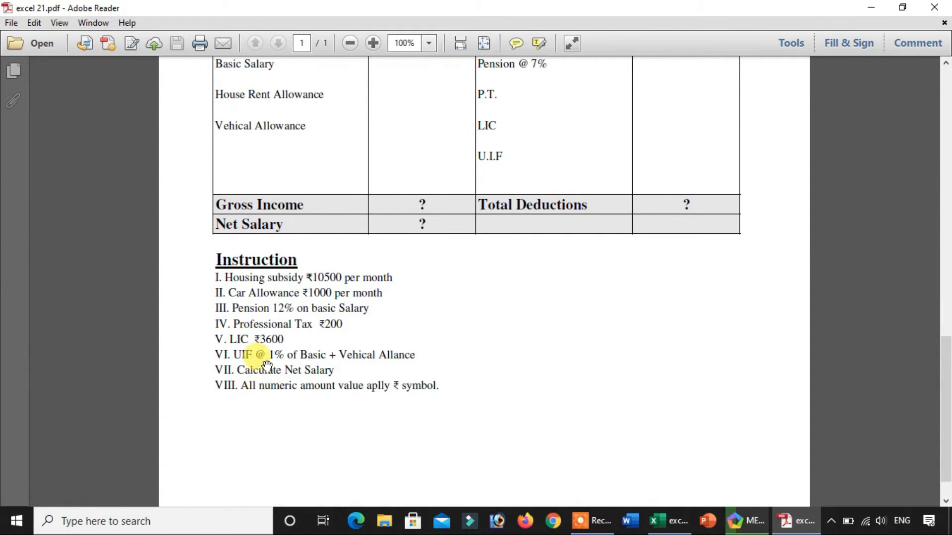
drag(480, 157, 489, 348)
drag(495, 121, 512, 342)
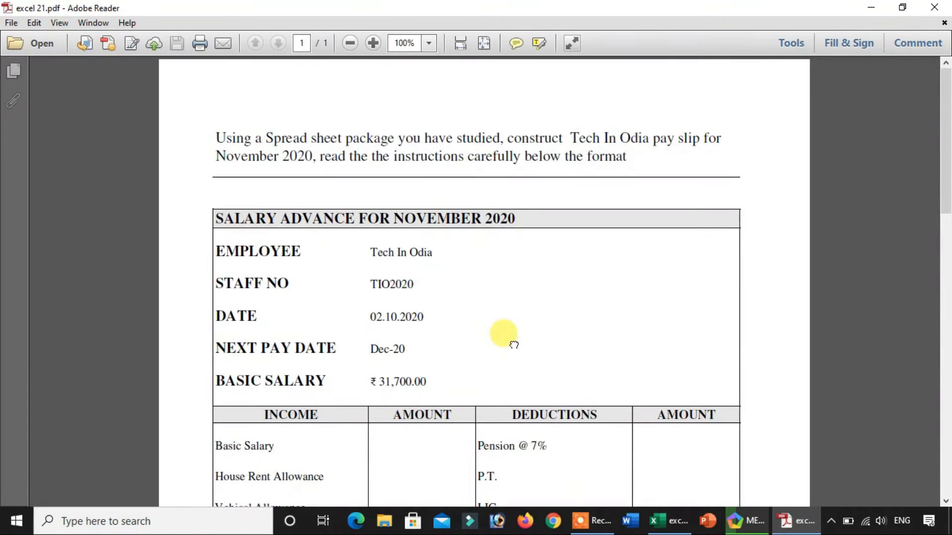
scroll(481, 295, down, 1)
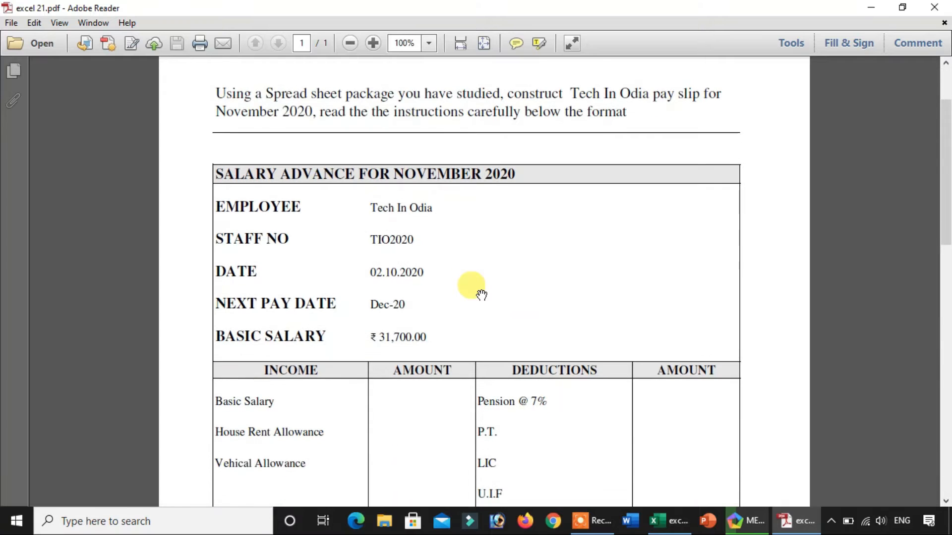
ctrl+scroll(481, 295, down, 1)
ctrl+scroll(482, 295, down, 1)
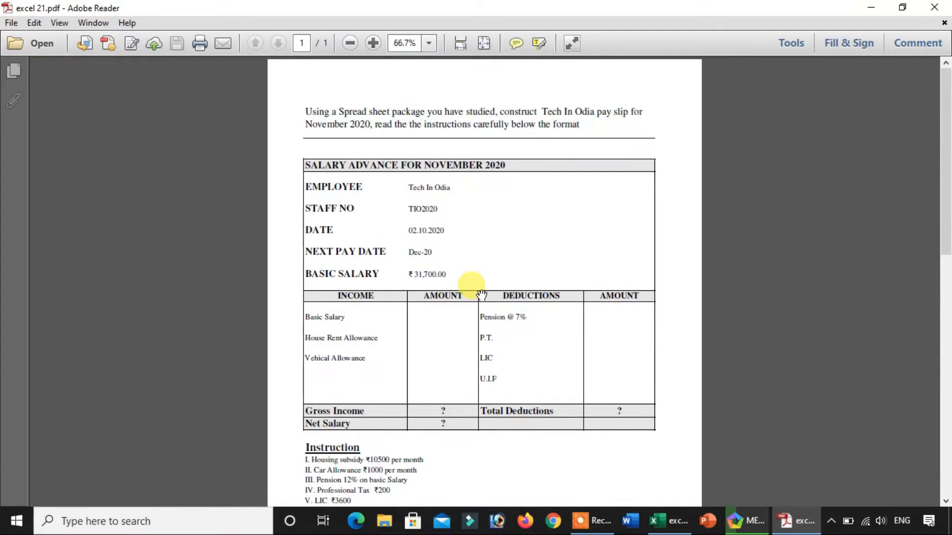
scroll(489, 163, down, 4)
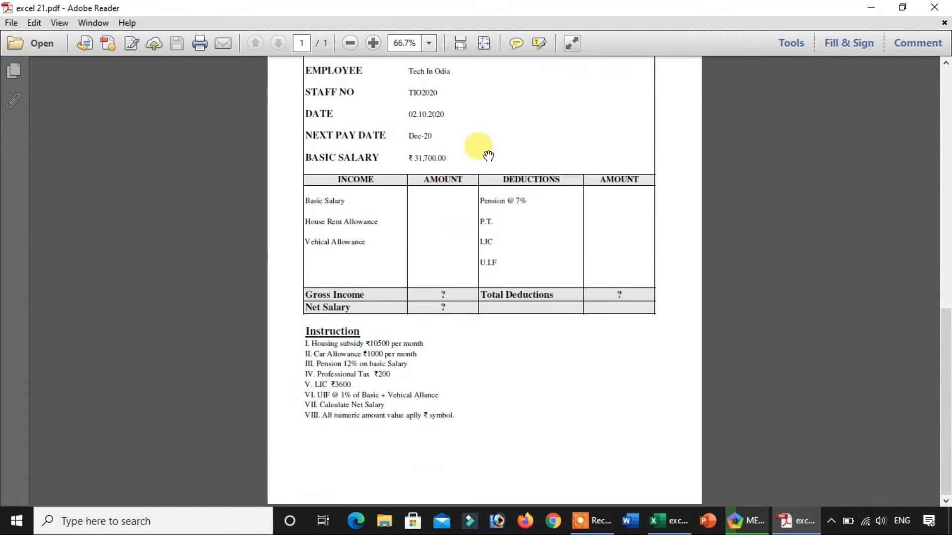
scroll(489, 154, up, 4)
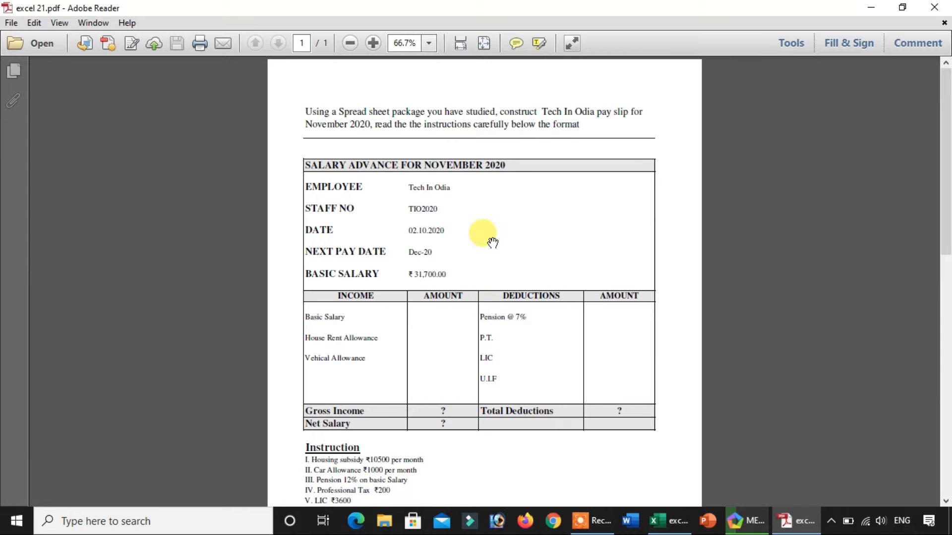
ctrl+scroll(492, 243, up, 1)
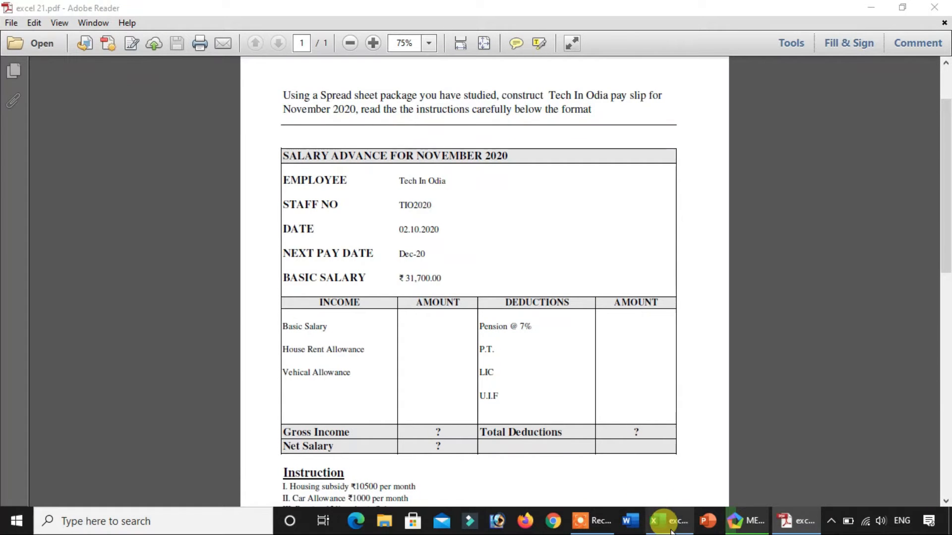
click(583, 377)
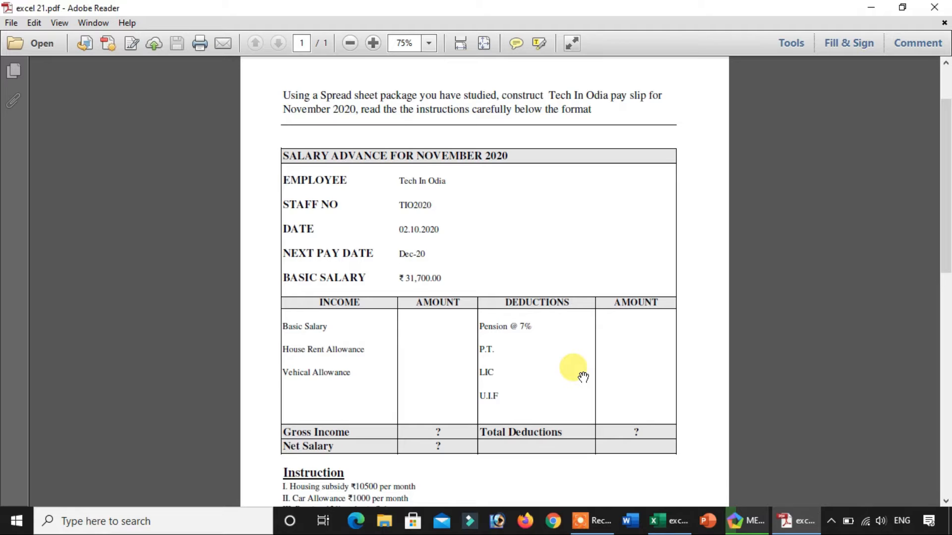
Switch to the excel 21 workbook in Excel and review the assignment text and the employee details block.
click(669, 521)
click(404, 367)
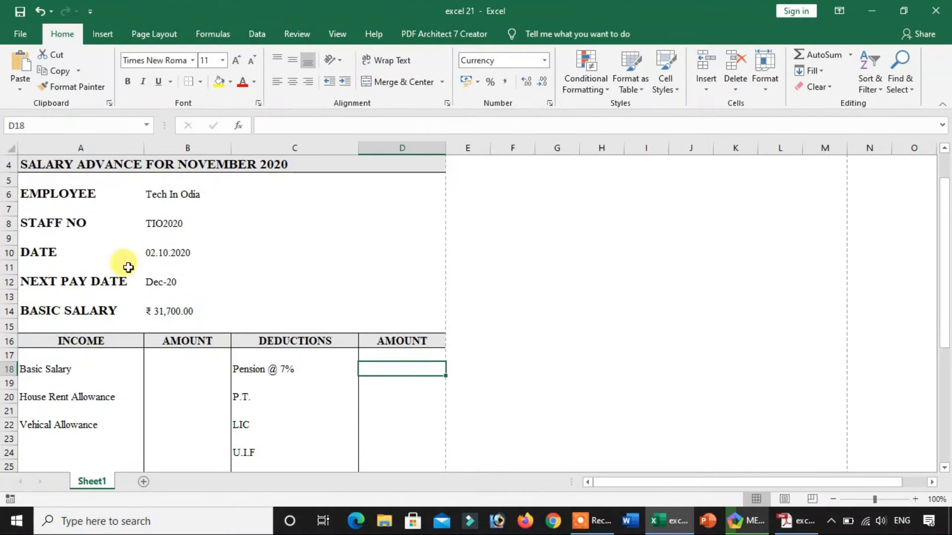
scroll(98, 242, down, 3)
scroll(98, 242, down, 3)
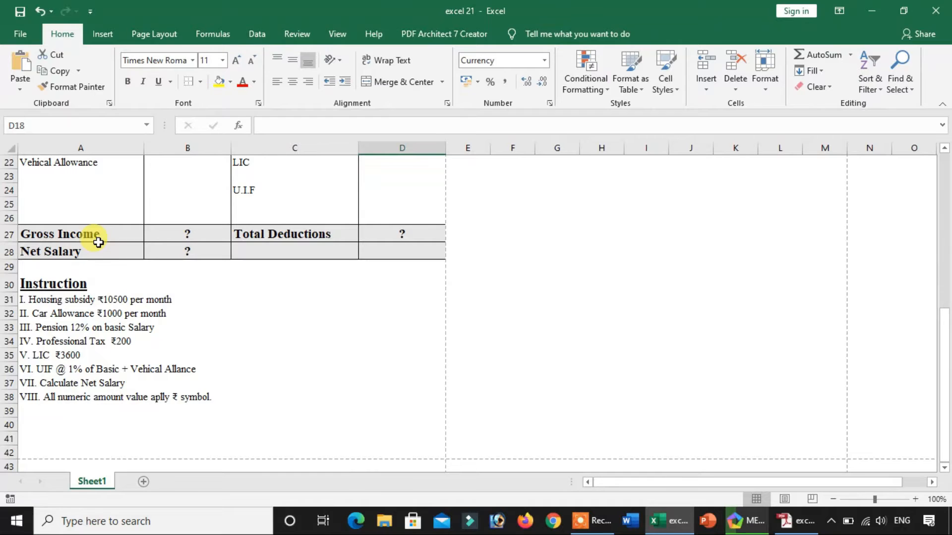
scroll(99, 243, up, 7)
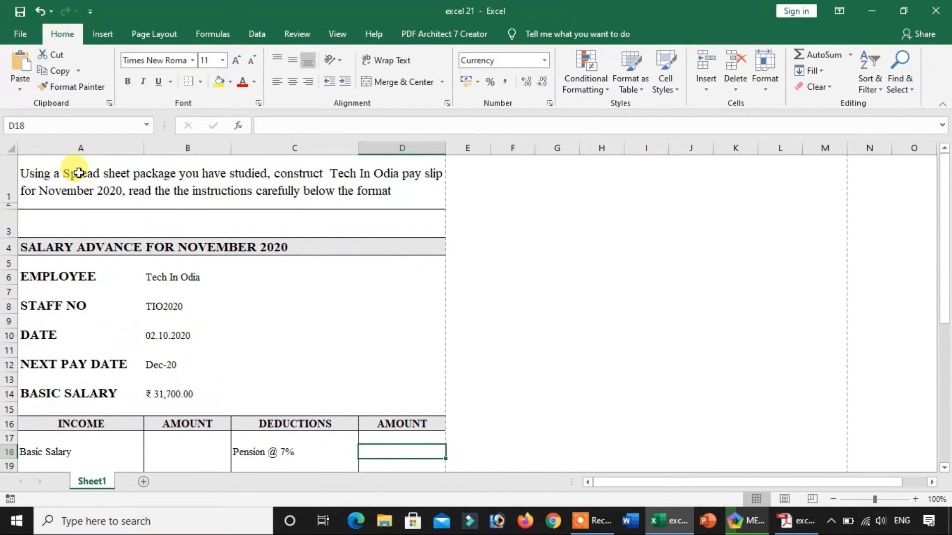
click(185, 175)
scroll(174, 299, down, 2)
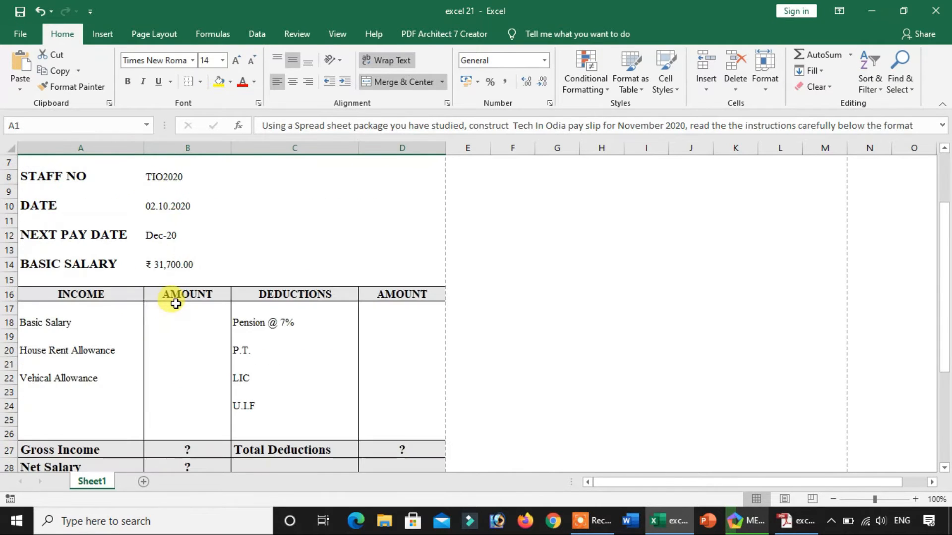
scroll(170, 284, up, 1)
click(82, 169)
drag(166, 193, 166, 305)
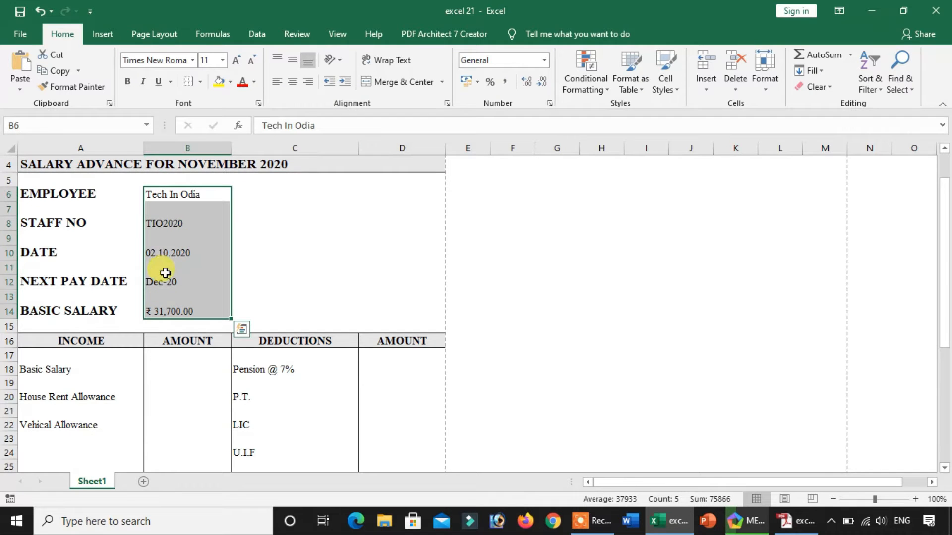
Examine the income and deduction amount cells, the gross, net and total cells, and the instruction list below the pay slip.
scroll(174, 266, down, 2)
click(84, 292)
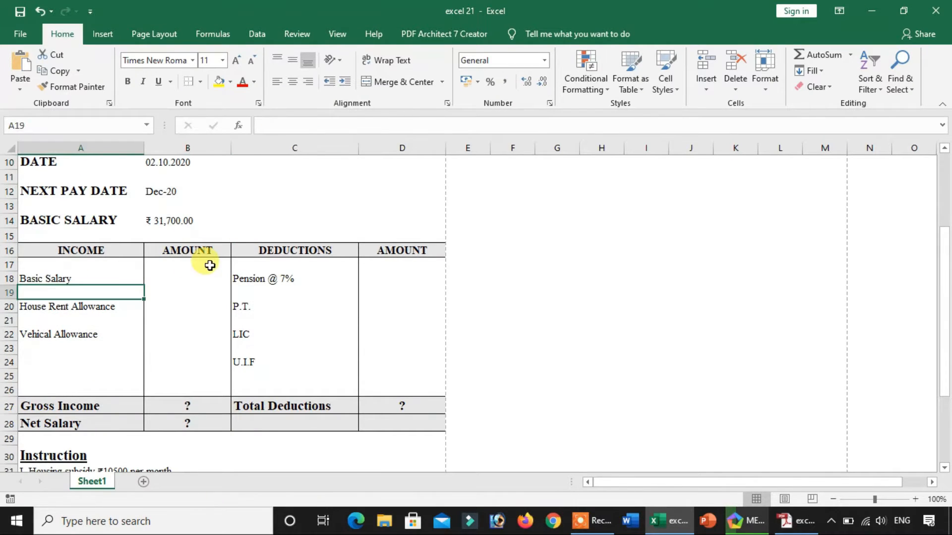
click(117, 274)
drag(193, 267, 188, 365)
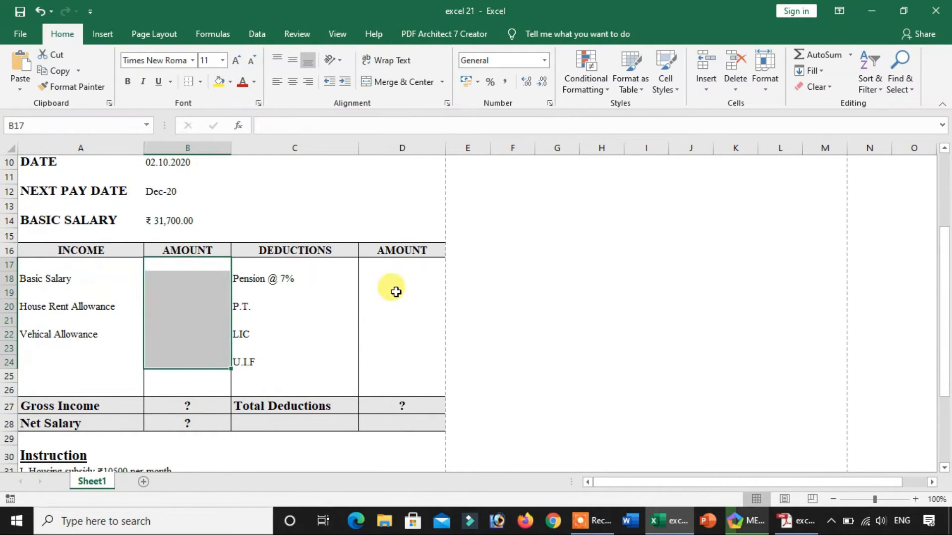
drag(392, 282, 402, 364)
drag(214, 410, 213, 421)
click(408, 406)
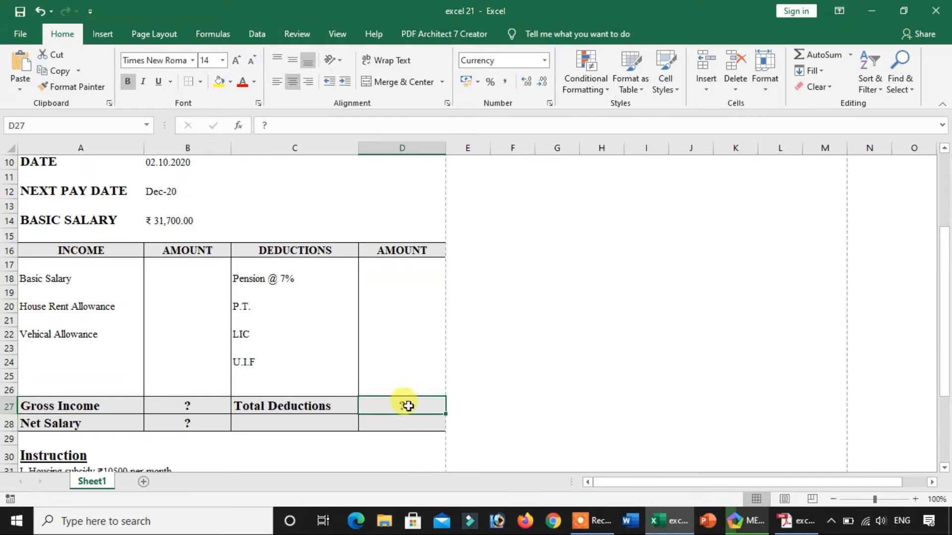
scroll(309, 401, down, 3)
drag(45, 341, 64, 436)
scroll(246, 293, up, 3)
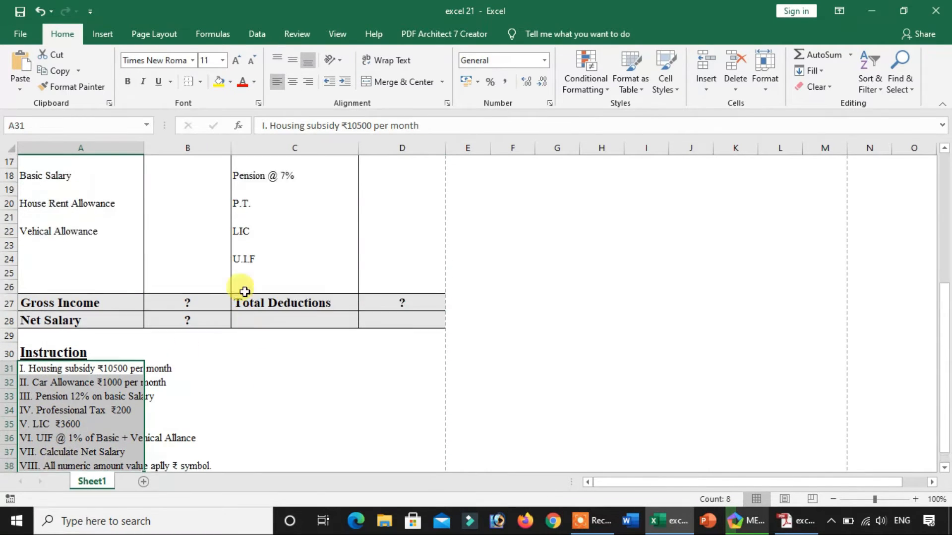
scroll(189, 238, down, 1)
click(187, 219)
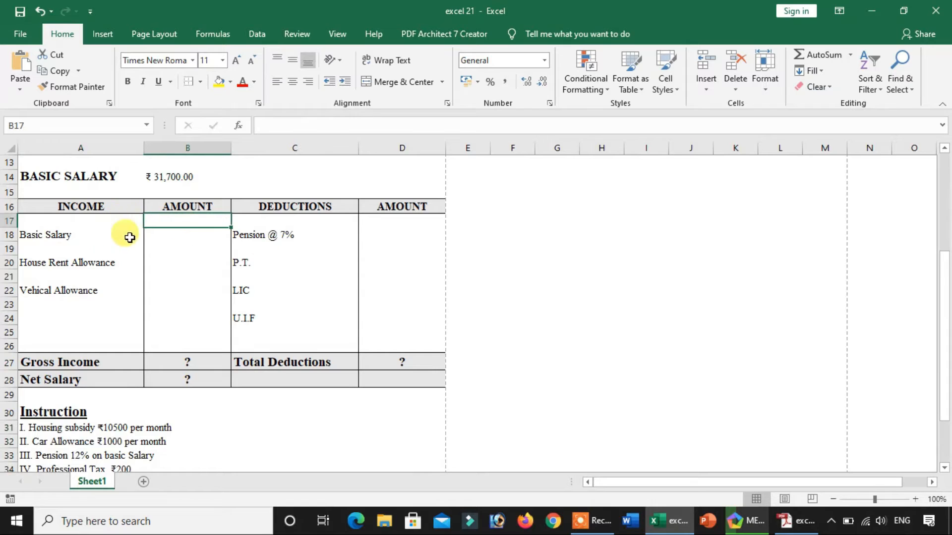
click(205, 238)
Apply the Currency number format to both amount columns of the pay slip, cells B17:B28 and D17:D28.
scroll(255, 415, down, 3)
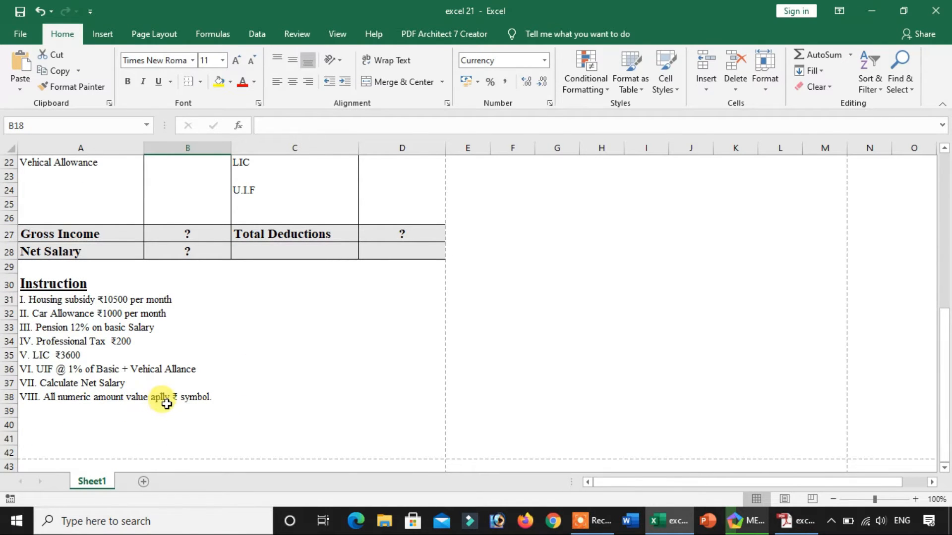
scroll(223, 320, up, 4)
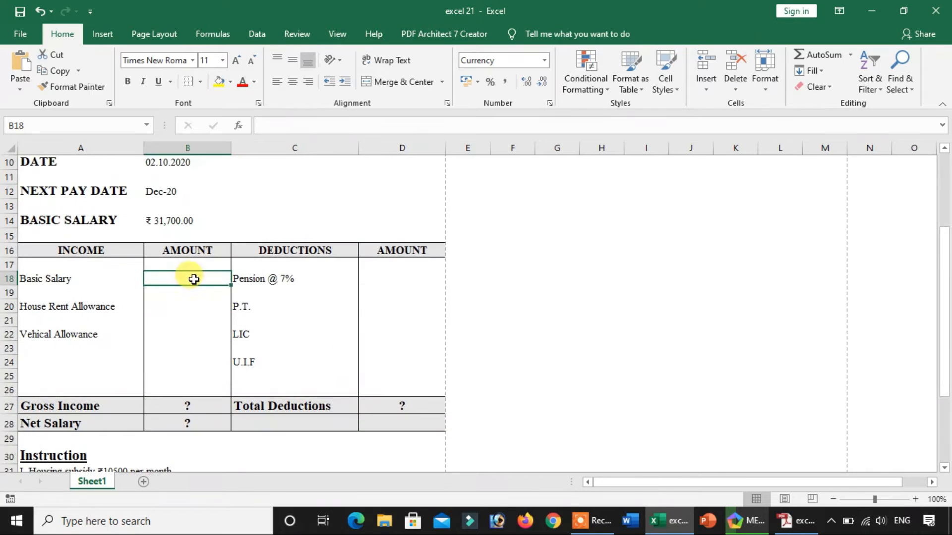
drag(186, 266, 187, 420)
drag(397, 264, 390, 423)
click(547, 61)
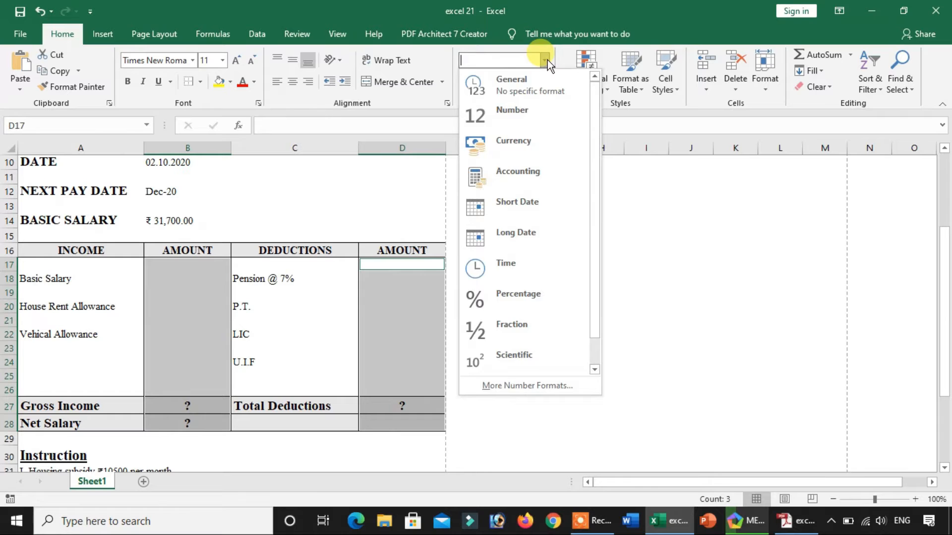
click(507, 143)
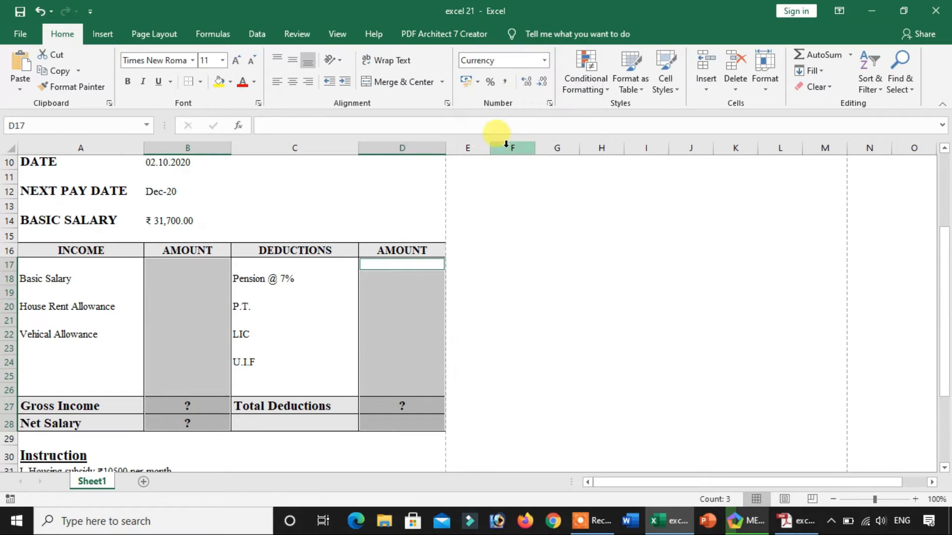
click(233, 321)
Enter 31,700 as the Basic Salary amount in cell B18 and check it against the basic salary in the header block.
click(176, 278)
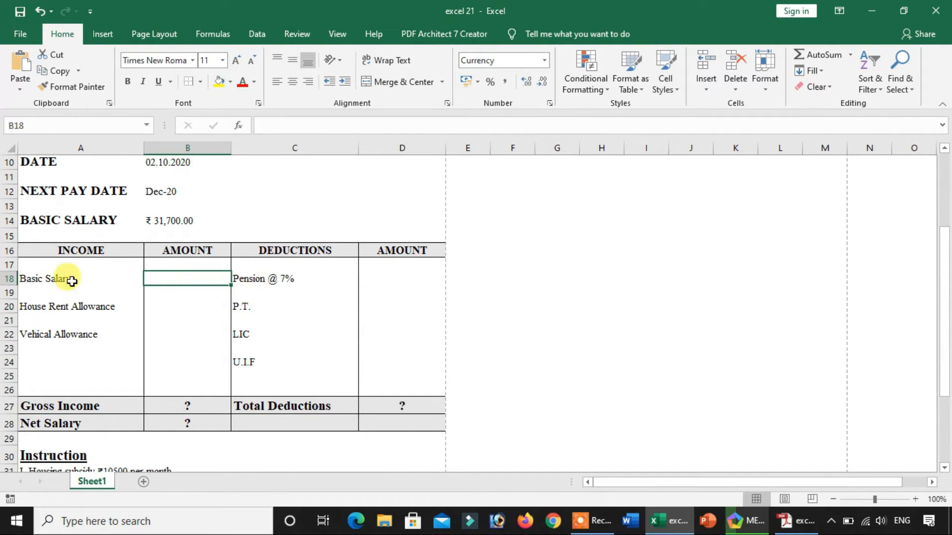
text(31)
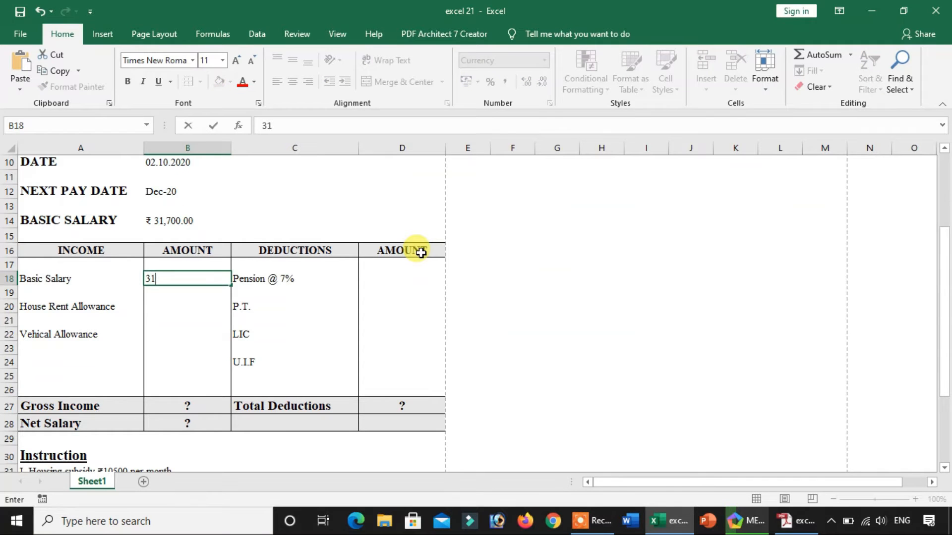
text(,700)
key(Return)
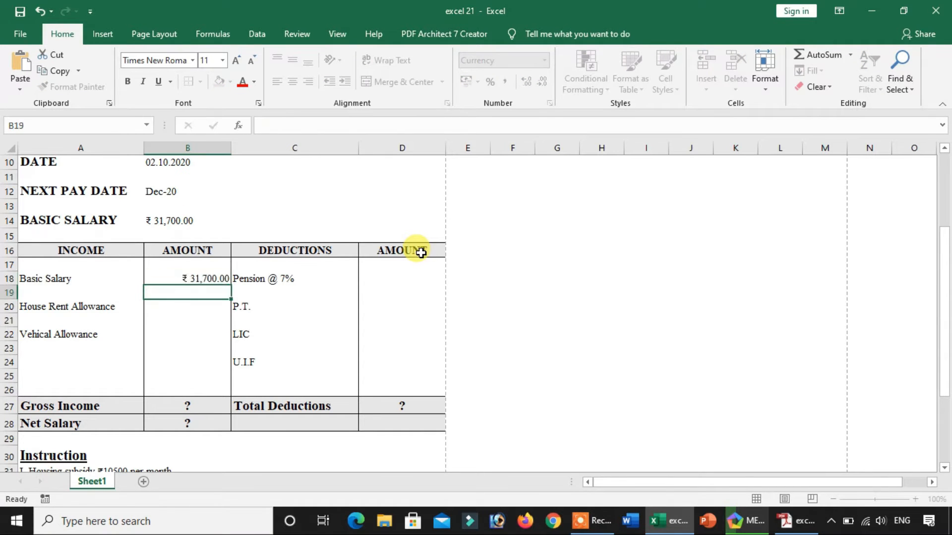
click(165, 220)
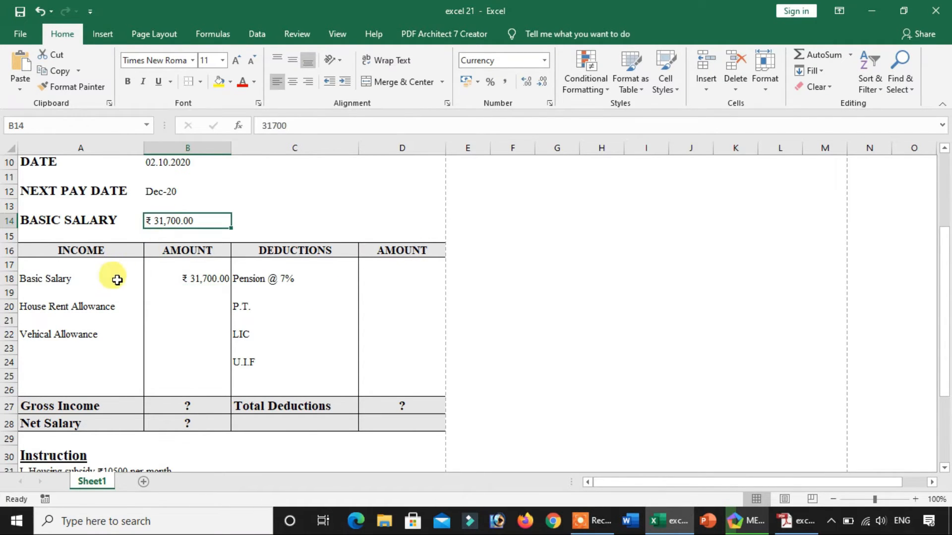
Enter 10,500 as the House Rent Allowance amount in cell B20, following the housing subsidy instruction.
click(184, 309)
scroll(179, 312, down, 1)
scroll(179, 312, down, 2)
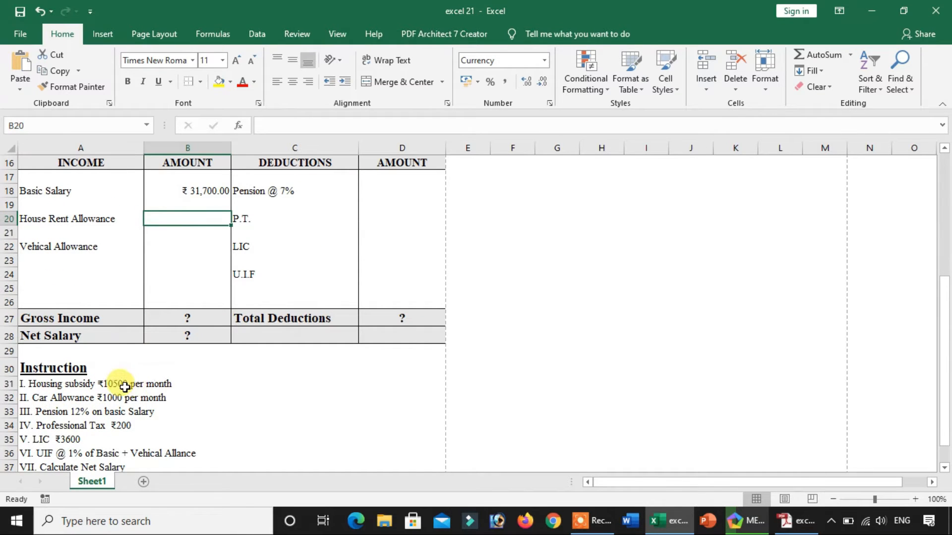
scroll(291, 374, up, 1)
text(10)
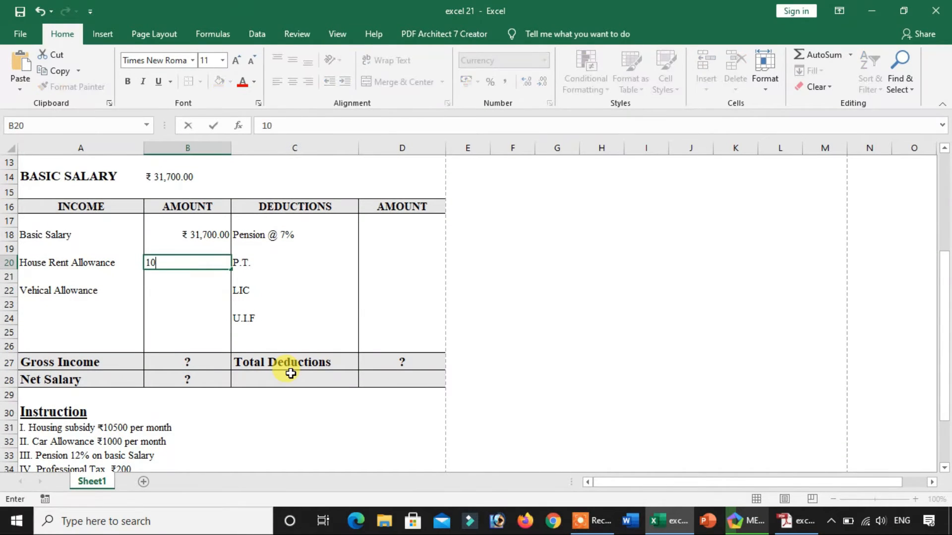
text(,500)
key(Return)
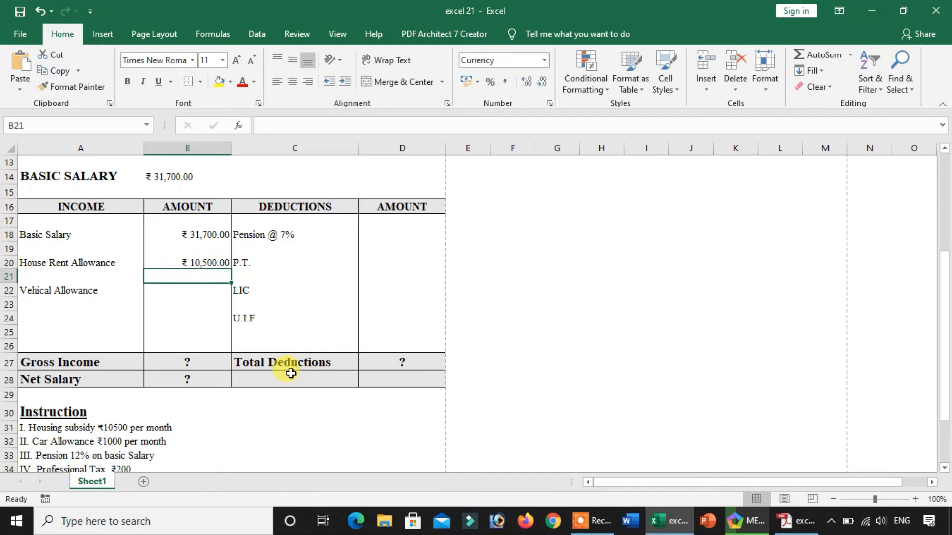
Enter 1000 as the Vehical Allowance amount in cell B22, following the car allowance instruction.
click(155, 291)
scroll(148, 313, down, 2)
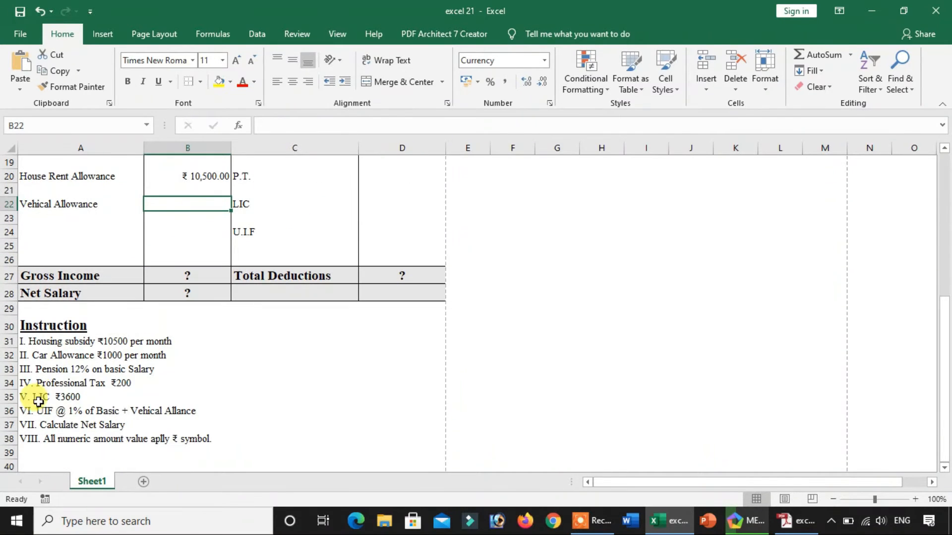
scroll(141, 351, up, 2)
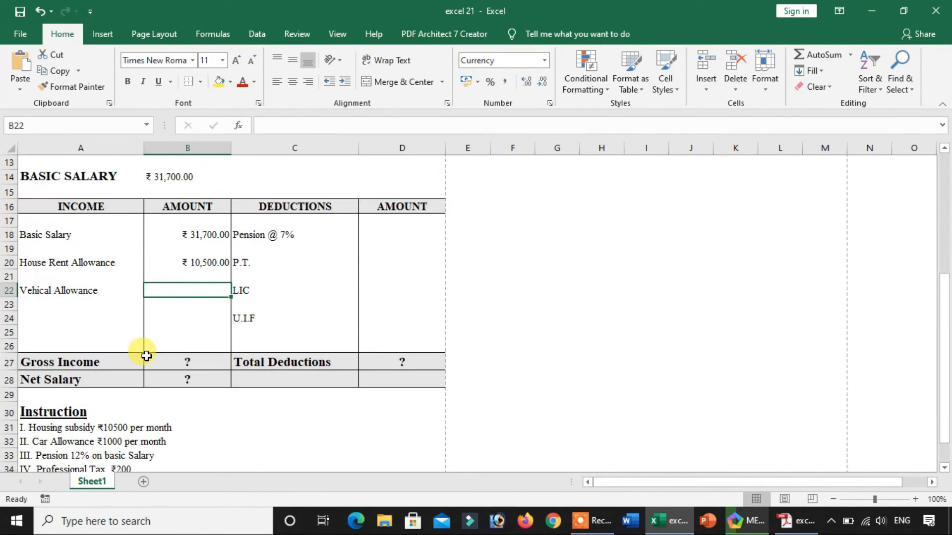
text(1000)
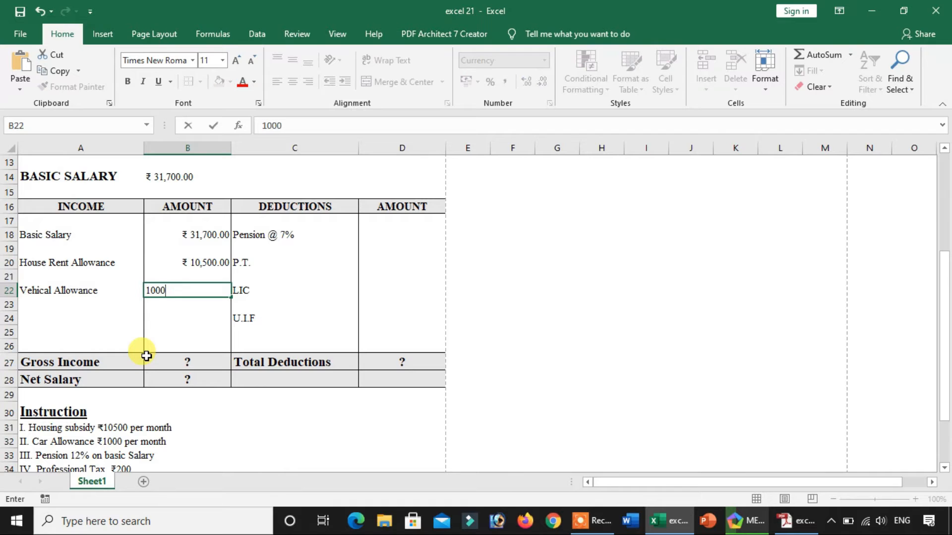
key(Return)
Calculate the pension deduction in cell D18 as 12% of the basic salary with the formula =12*B18%.
scroll(146, 356, down, 1)
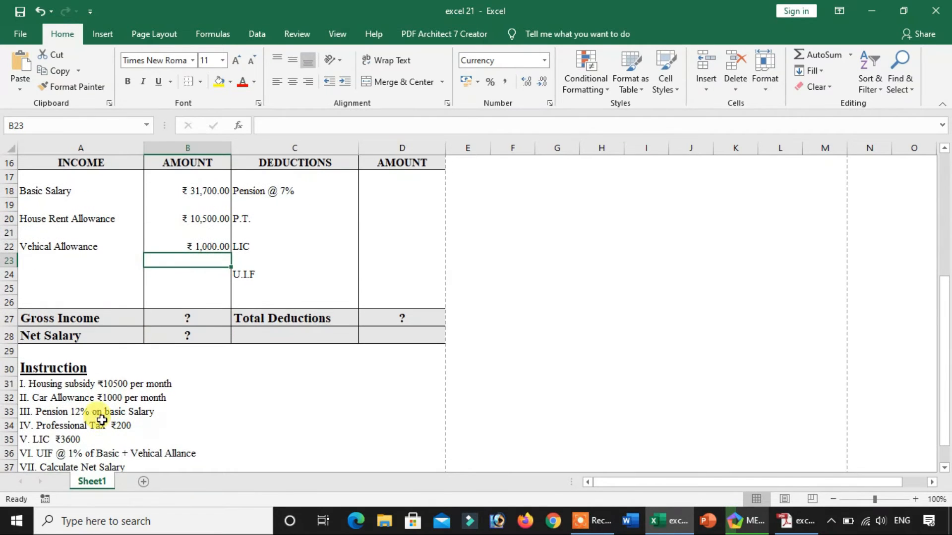
scroll(272, 340, up, 2)
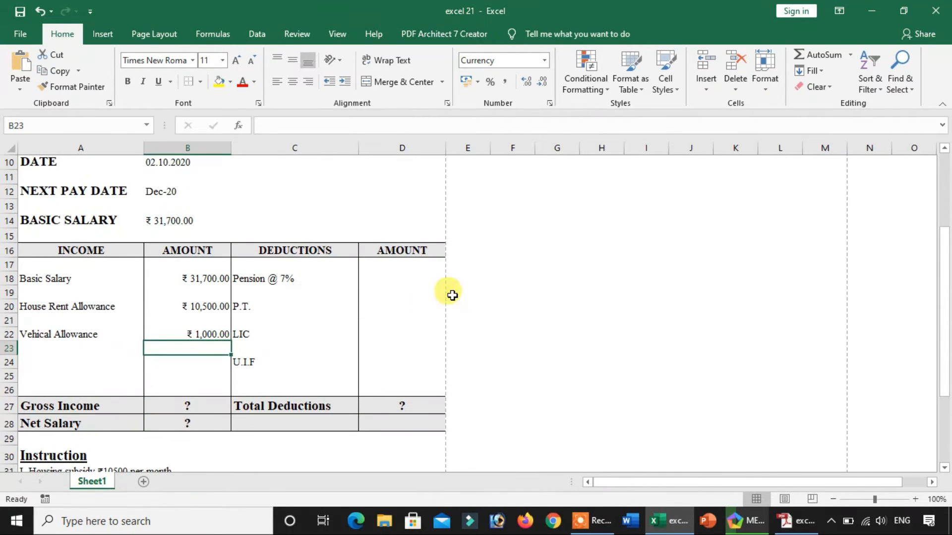
click(407, 286)
click(391, 275)
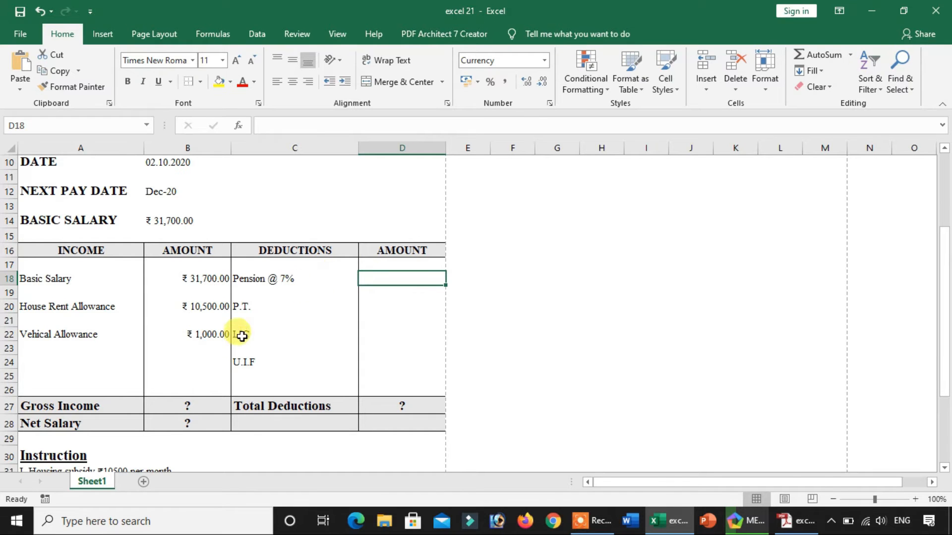
scroll(271, 307, down, 3)
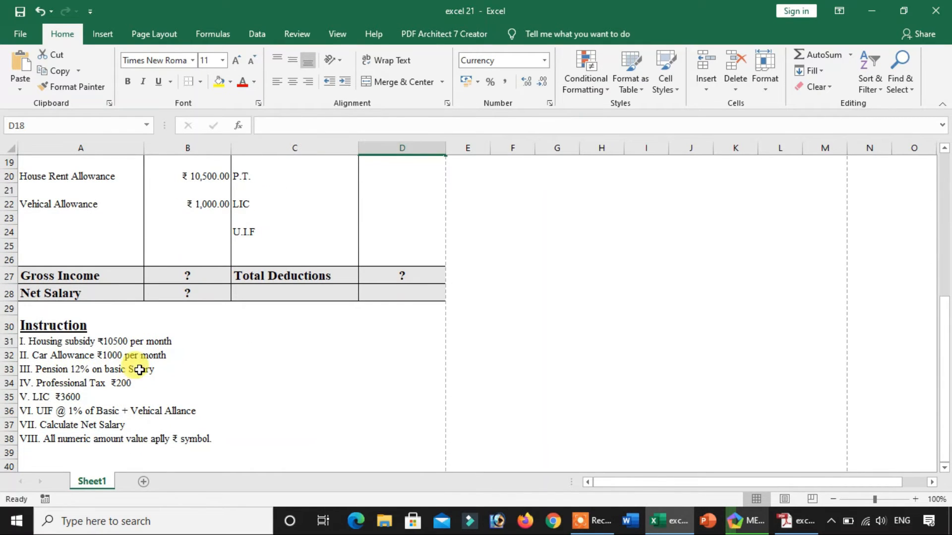
scroll(149, 370, up, 2)
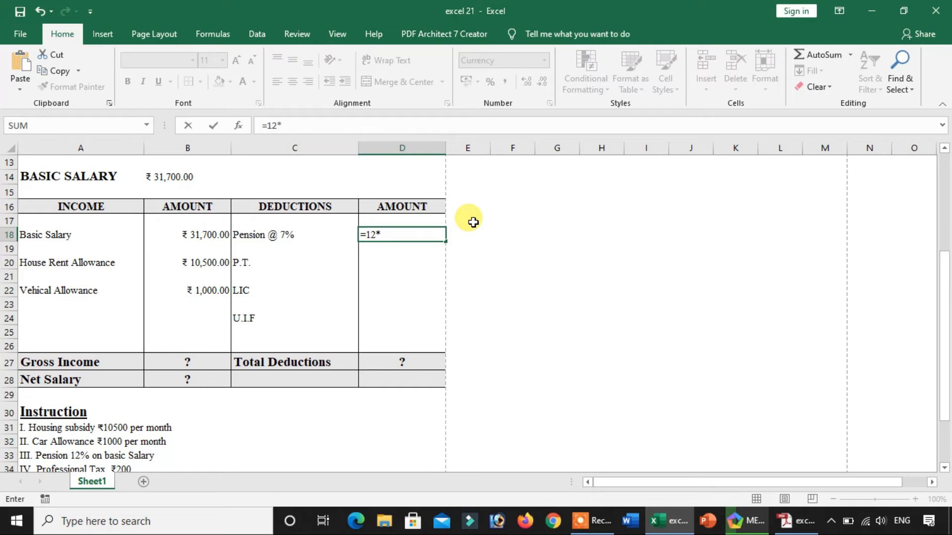
click(190, 234)
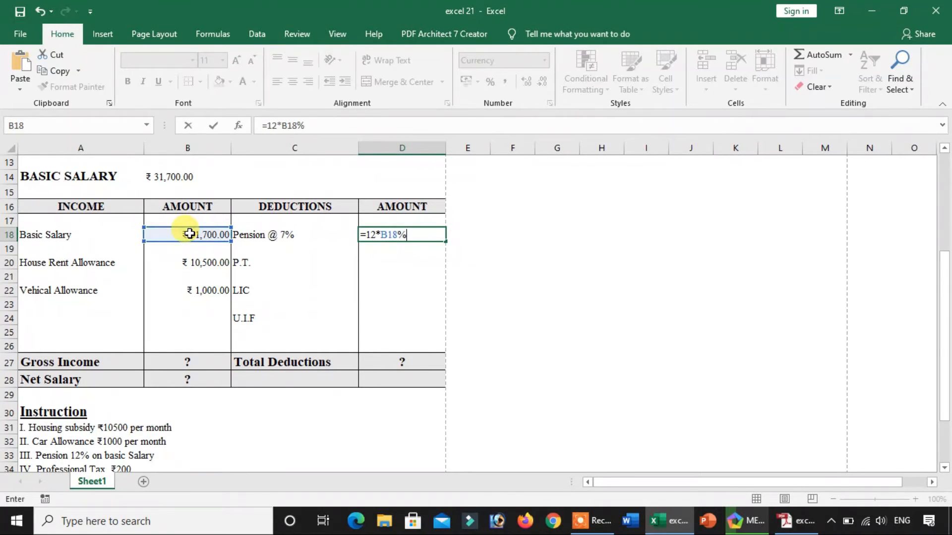
key(Return)
click(428, 233)
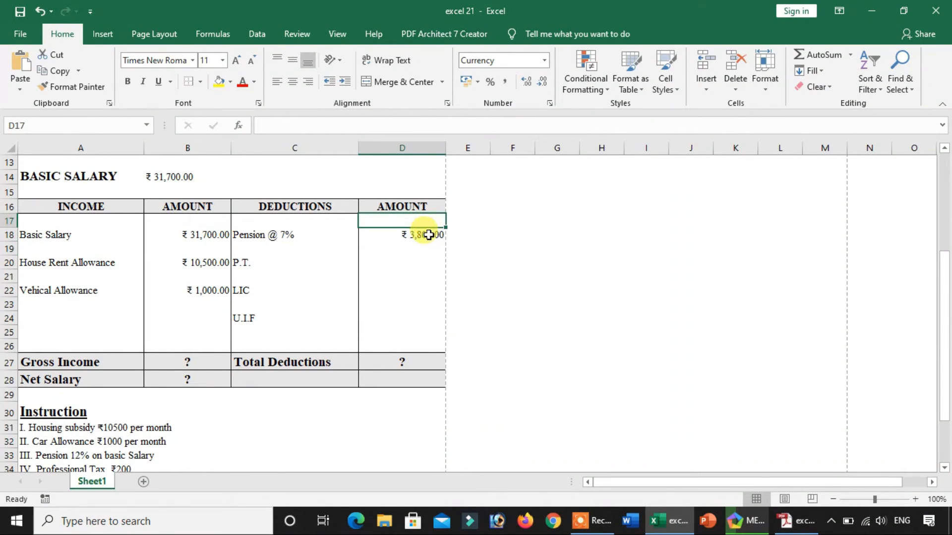
Enter 200 as the P.T. deduction in cell D20, following the professional tax instruction.
click(413, 258)
scroll(209, 305, down, 2)
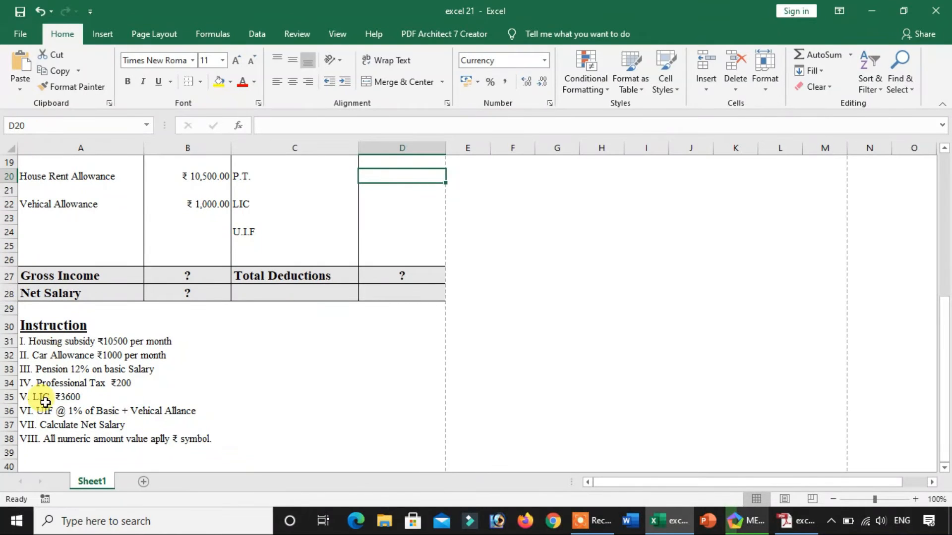
scroll(212, 367, up, 2)
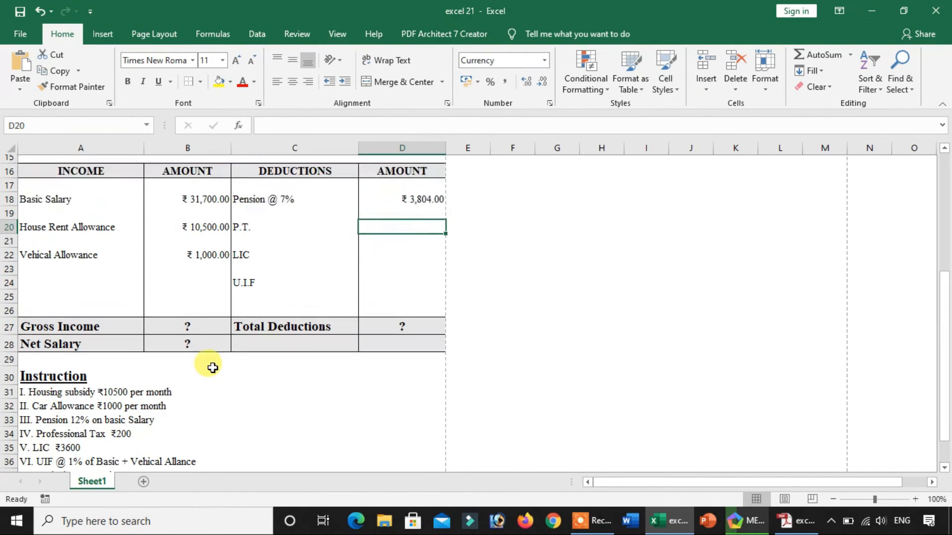
text(200)
key(Return)
key(Return)
key(Return)
Look up the LIC instruction and enter 3600 as the LIC deduction in cell D22.
scroll(213, 367, down, 2)
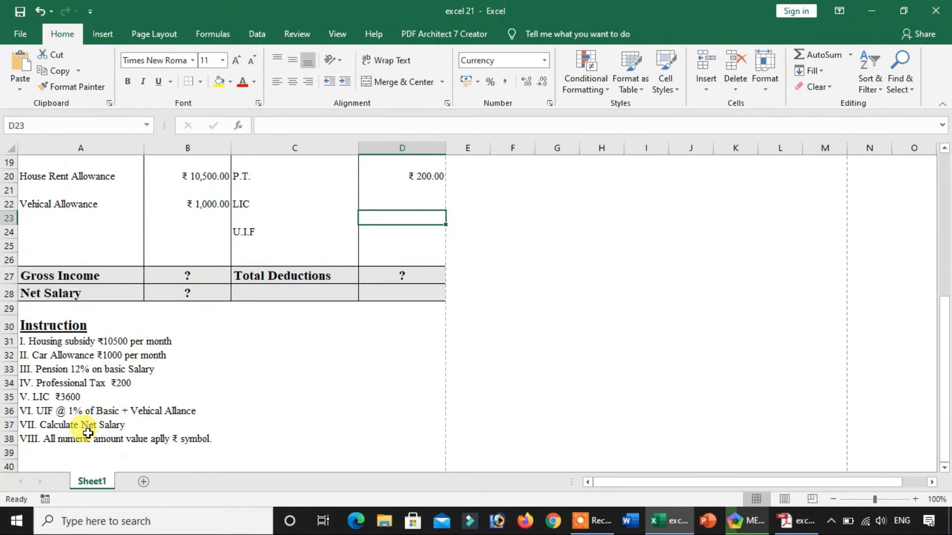
click(69, 397)
scroll(124, 396, up, 2)
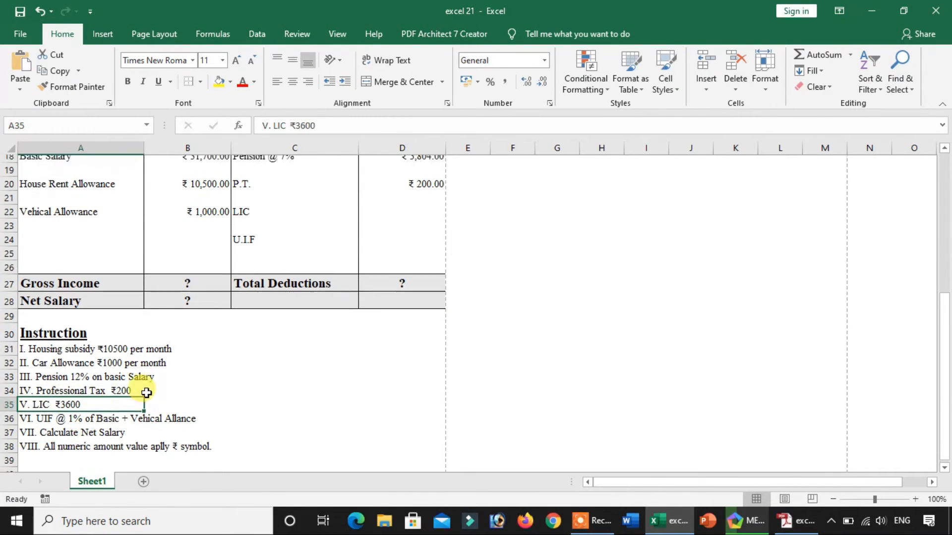
click(397, 291)
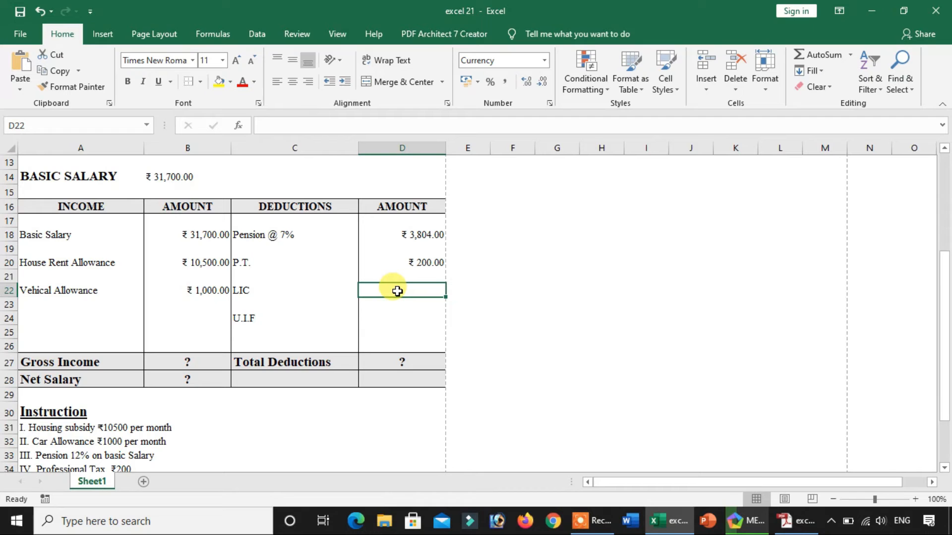
text(3600)
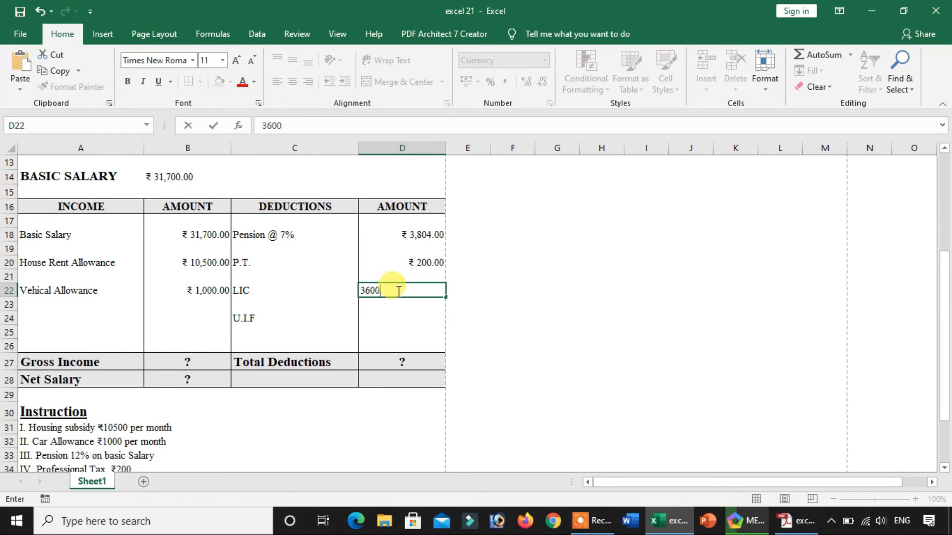
key(Return)
Calculate the U.I.F deduction in cell D24 as 1% of basic salary plus vehicle allowance with =1*(B18+B22)%.
click(383, 324)
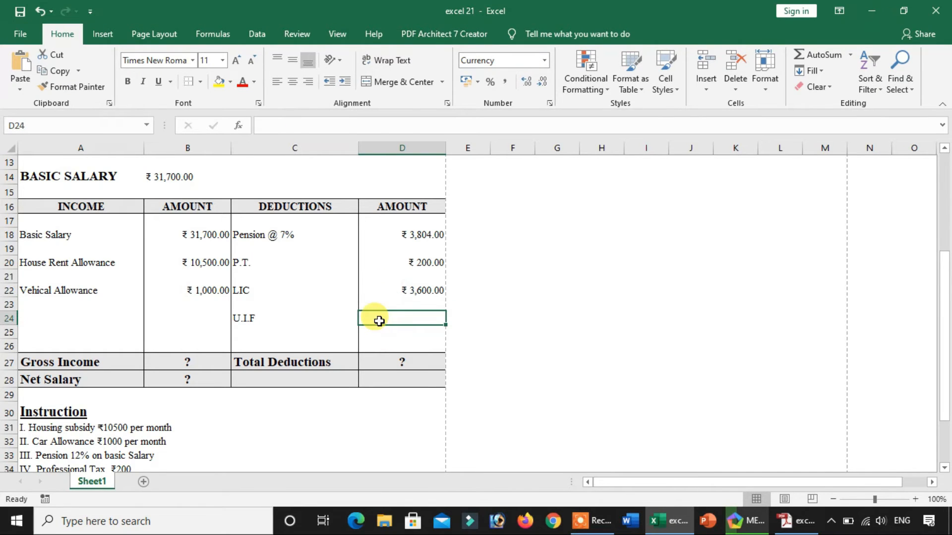
scroll(233, 320, down, 2)
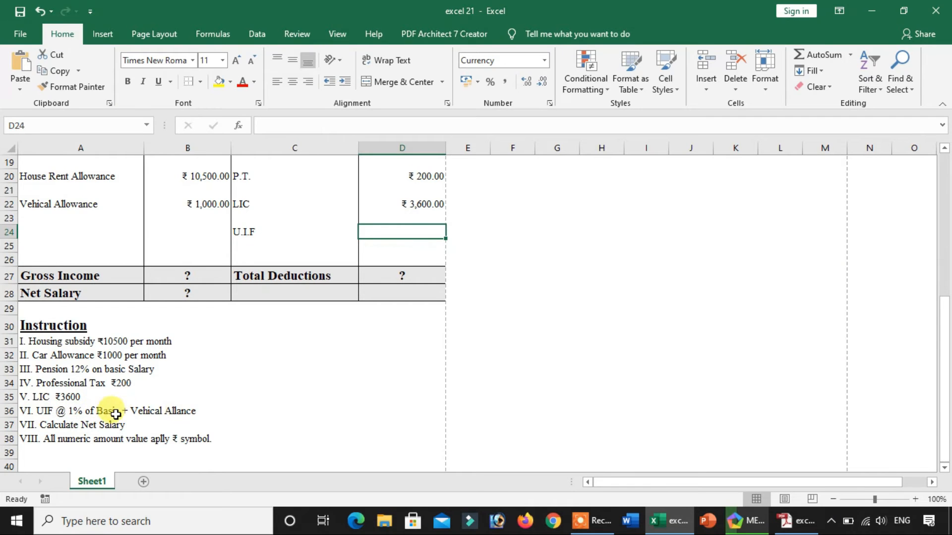
scroll(183, 393, up, 3)
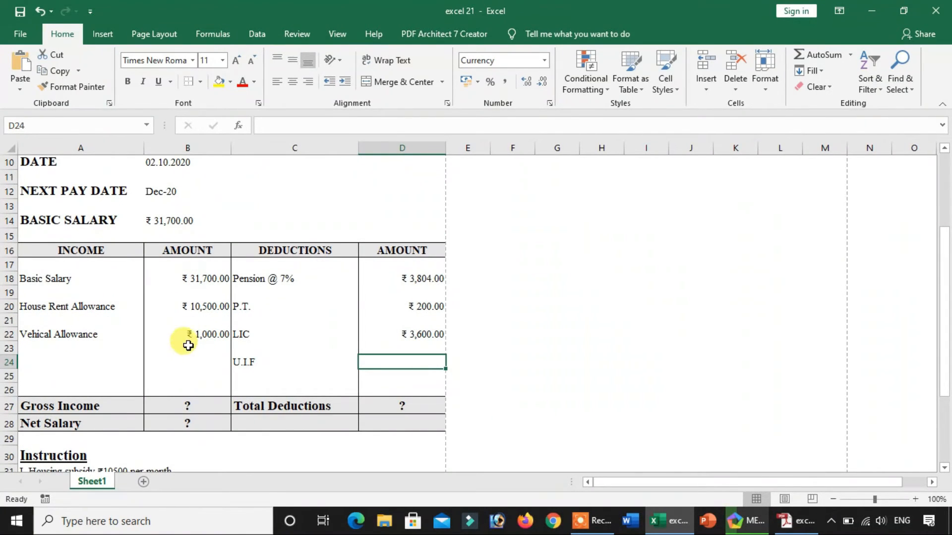
text(=1*)
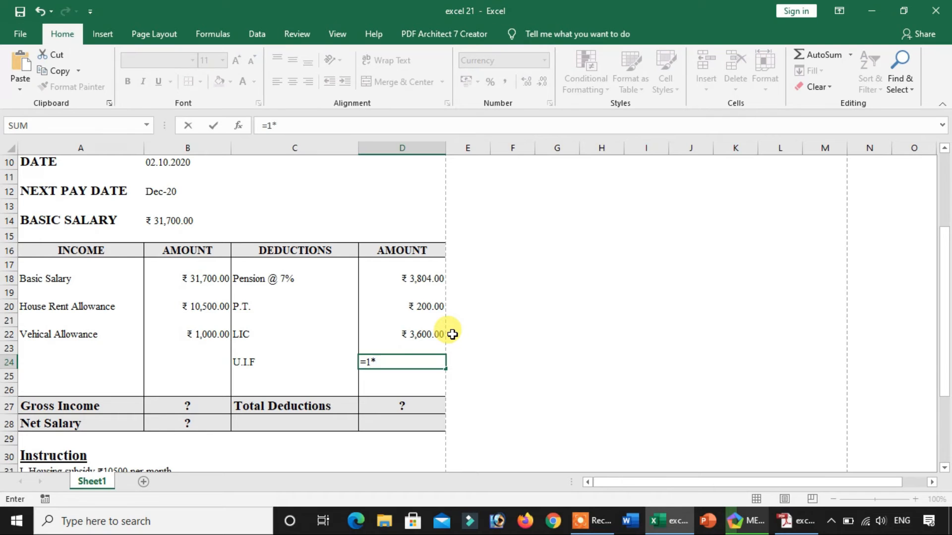
text(()
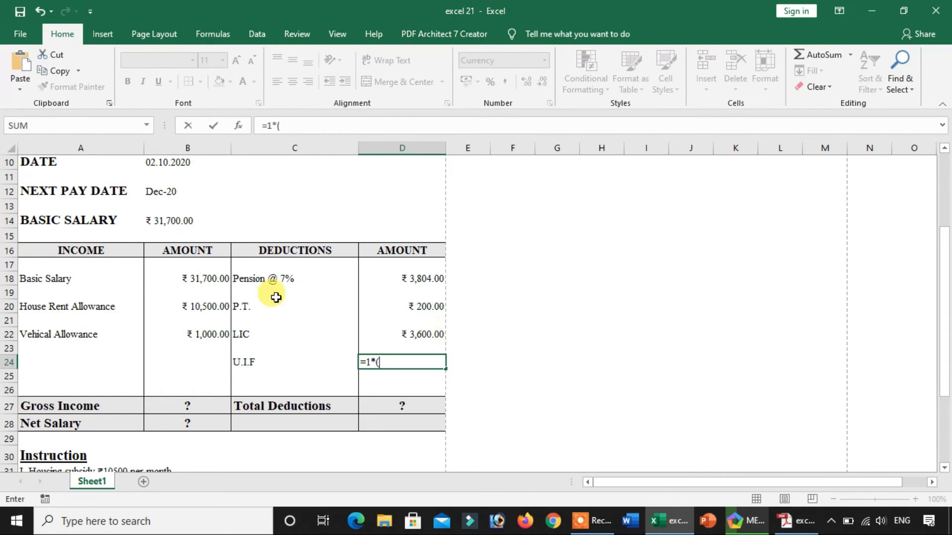
click(192, 277)
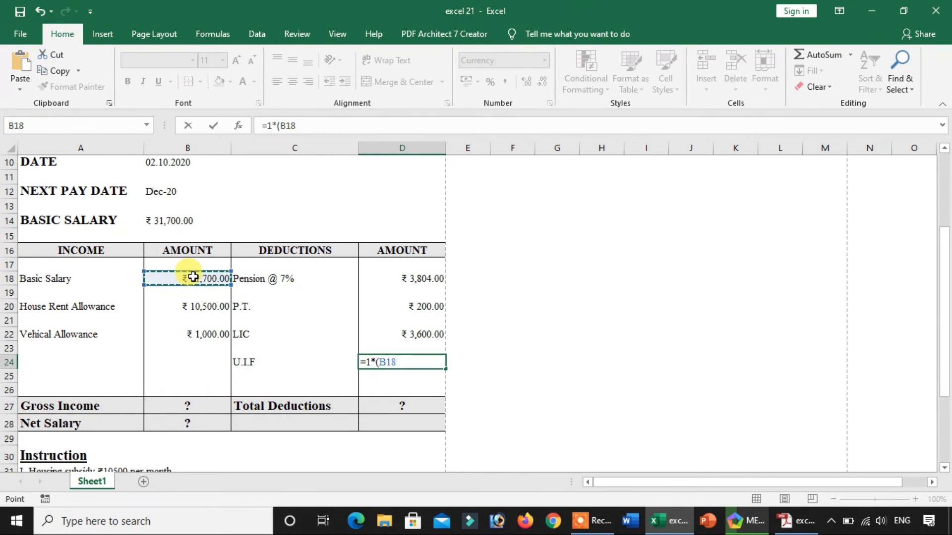
text(+)
click(203, 334)
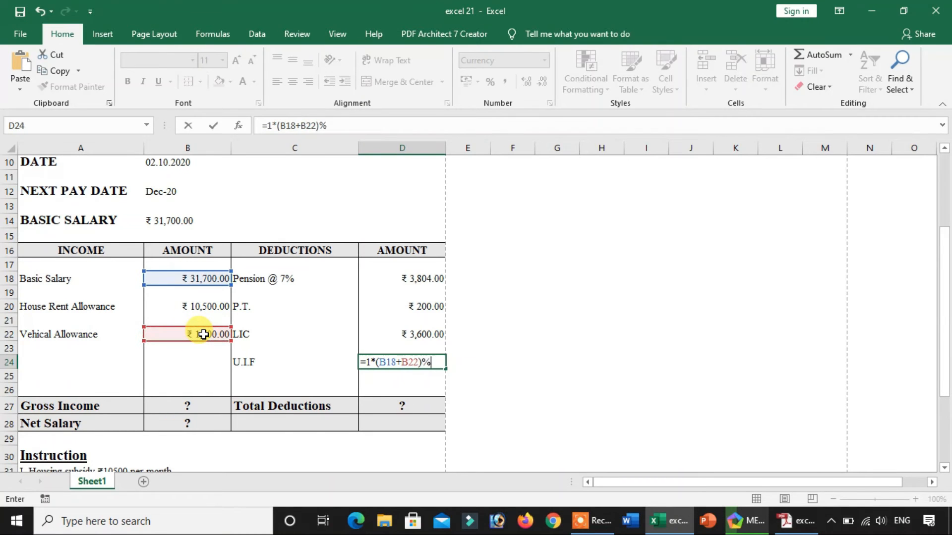
key(Return)
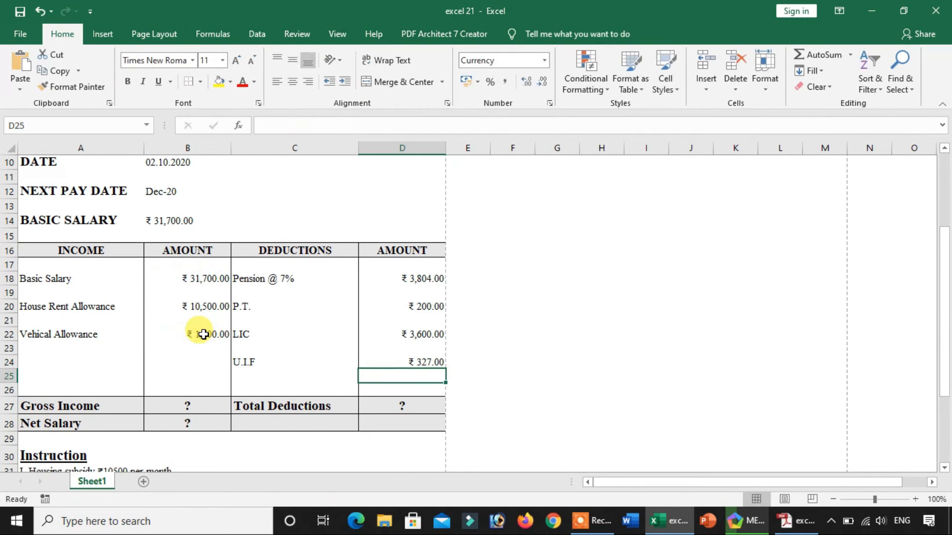
Check the pension and U.I.F deduction cells against the instruction list in A31:A38.
click(417, 363)
scroll(446, 349, down, 3)
scroll(347, 313, up, 2)
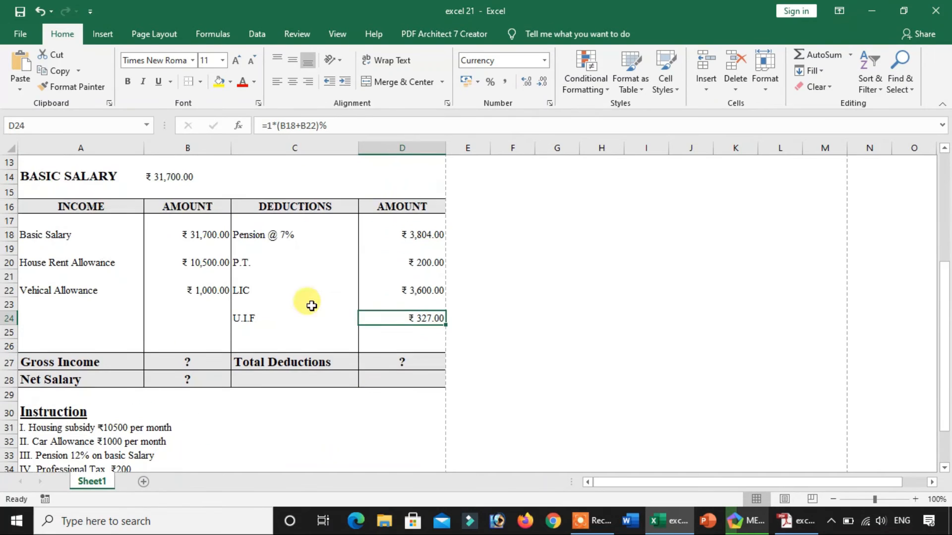
scroll(173, 295, up, 3)
scroll(131, 382, down, 6)
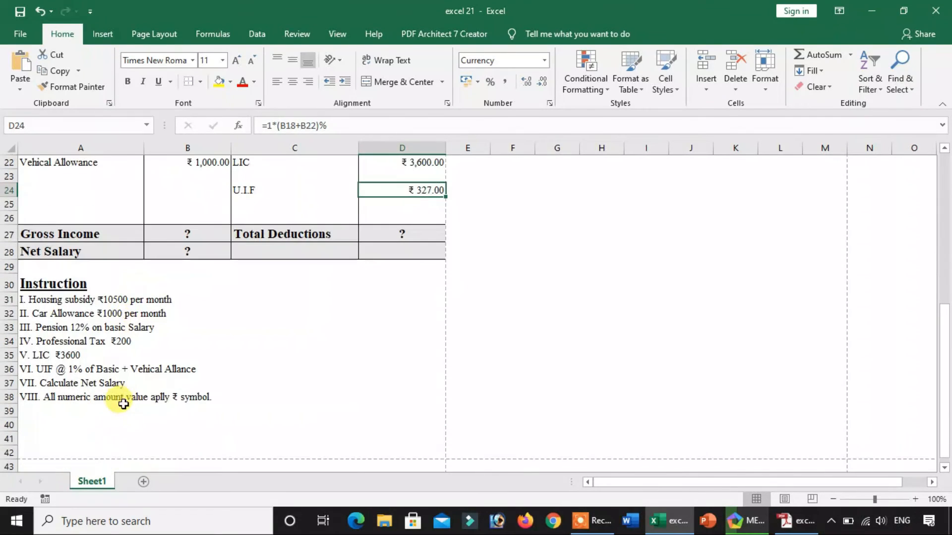
drag(81, 301, 75, 394)
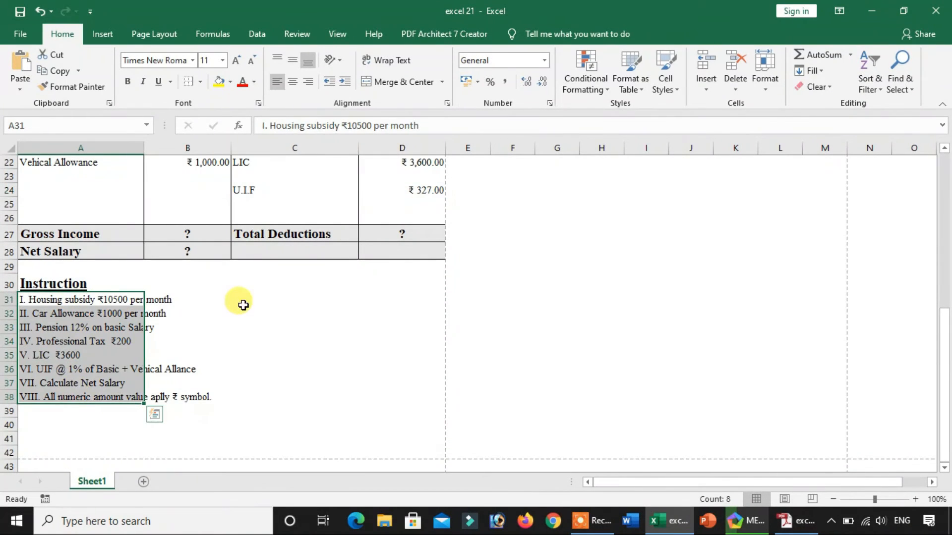
scroll(312, 257, up, 2)
scroll(71, 386, down, 1)
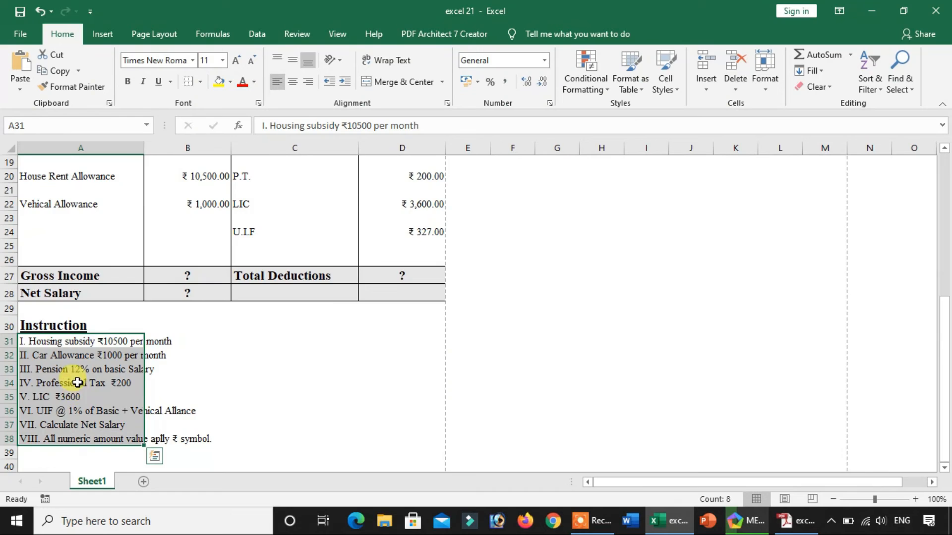
scroll(78, 383, up, 2)
click(399, 233)
click(399, 318)
scroll(186, 333, down, 3)
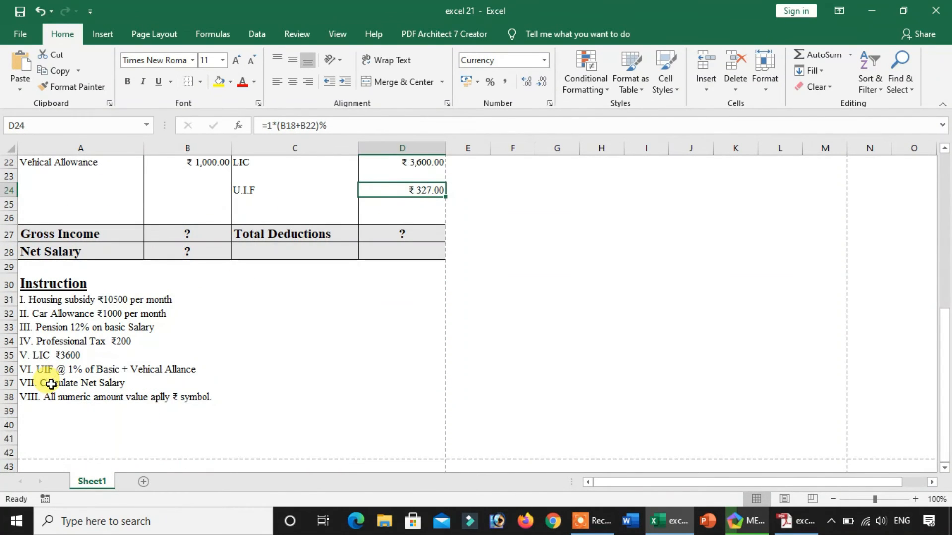
Calculate Gross Income in cell B27 by applying AutoSum to the income amounts from B18 down.
click(192, 251)
scroll(196, 208, up, 1)
click(198, 275)
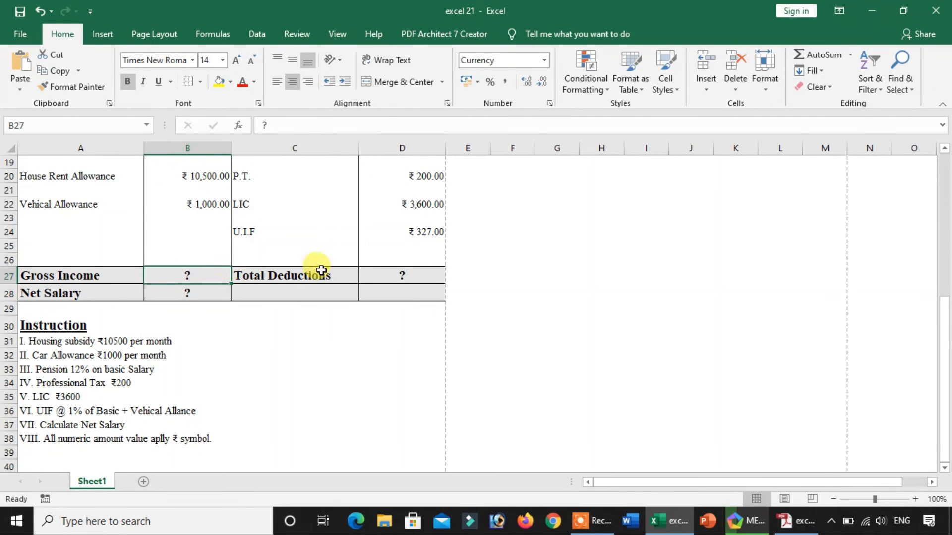
click(396, 271)
scroll(247, 317, up, 3)
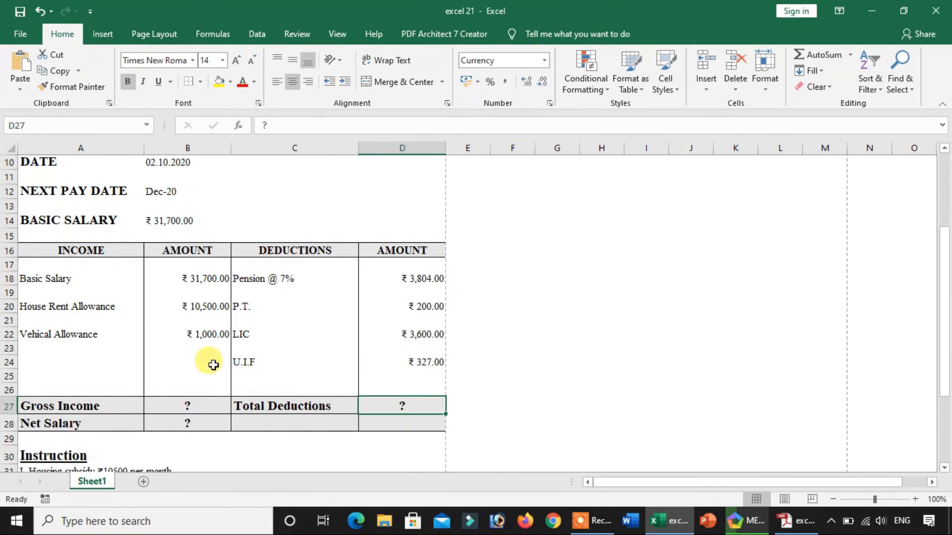
click(198, 404)
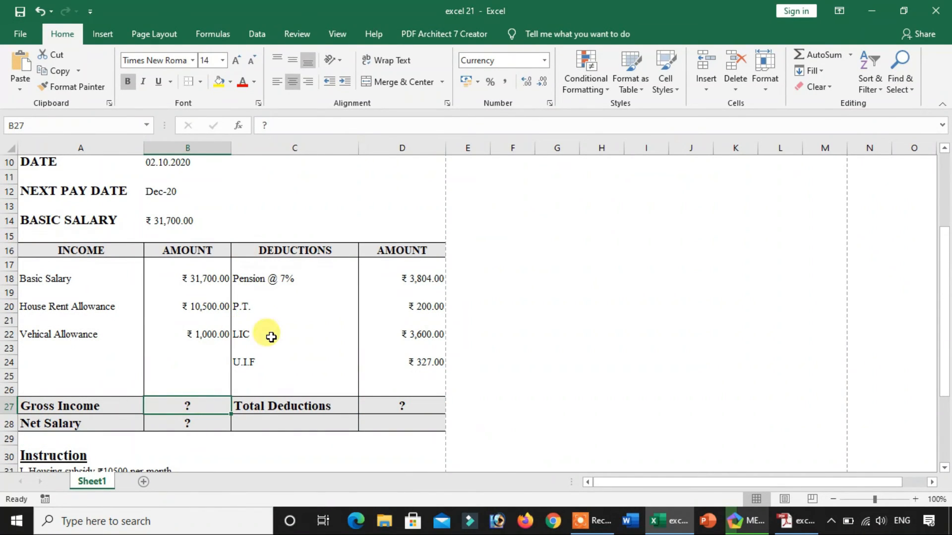
drag(223, 278, 202, 404)
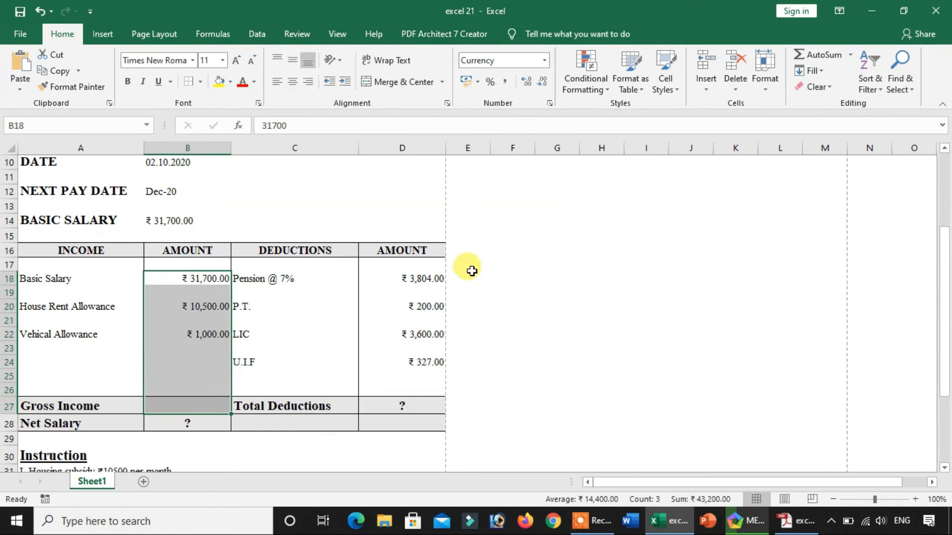
click(820, 53)
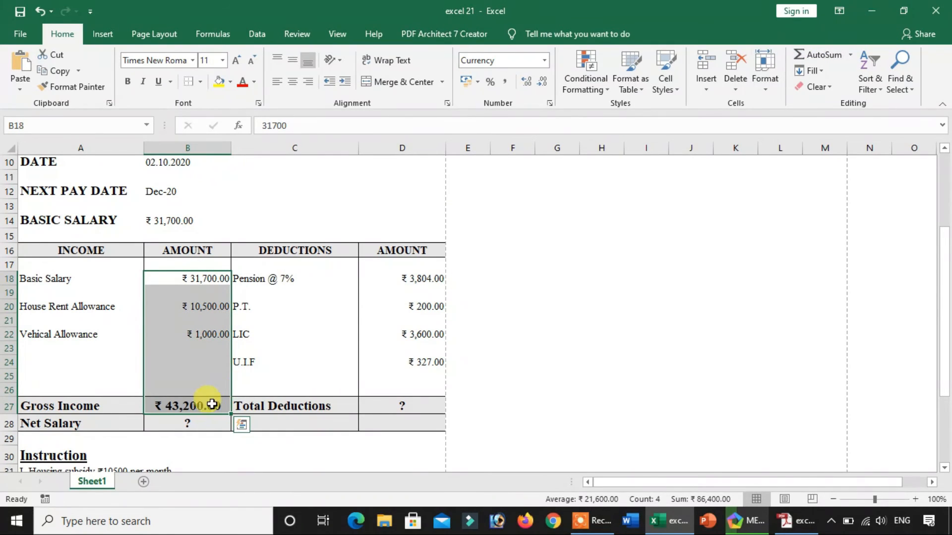
click(170, 405)
Calculate Total Deductions in cell D27 as the AutoSum of the deduction amounts, =SUM(D18:D26).
click(413, 402)
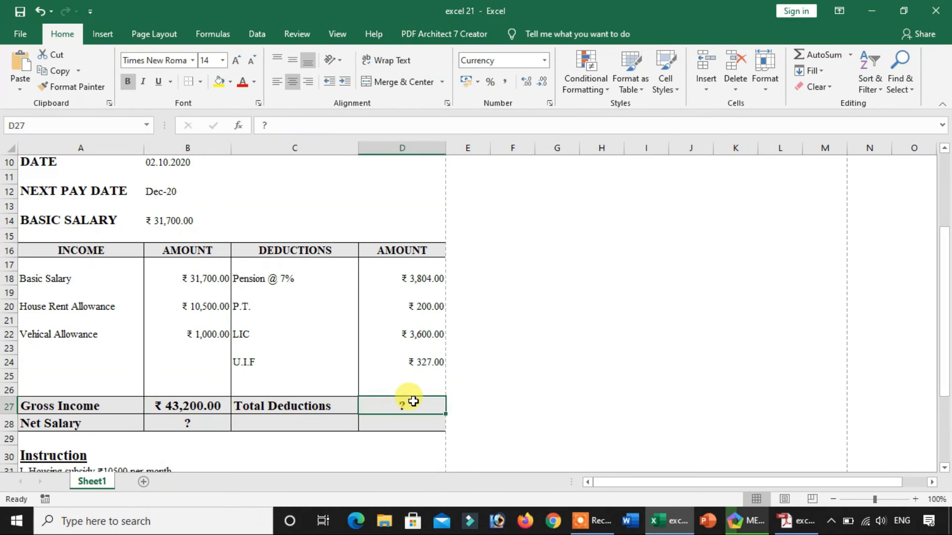
drag(425, 276, 421, 400)
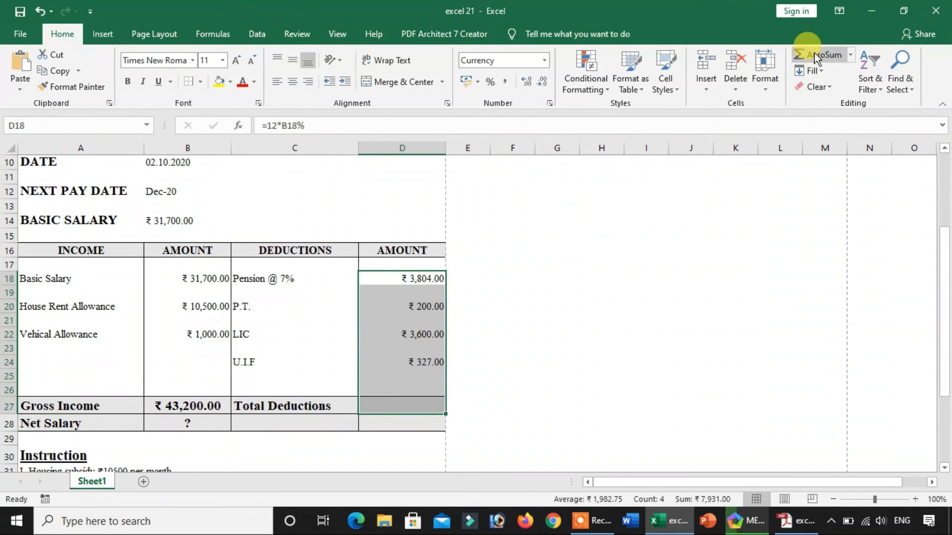
click(385, 406)
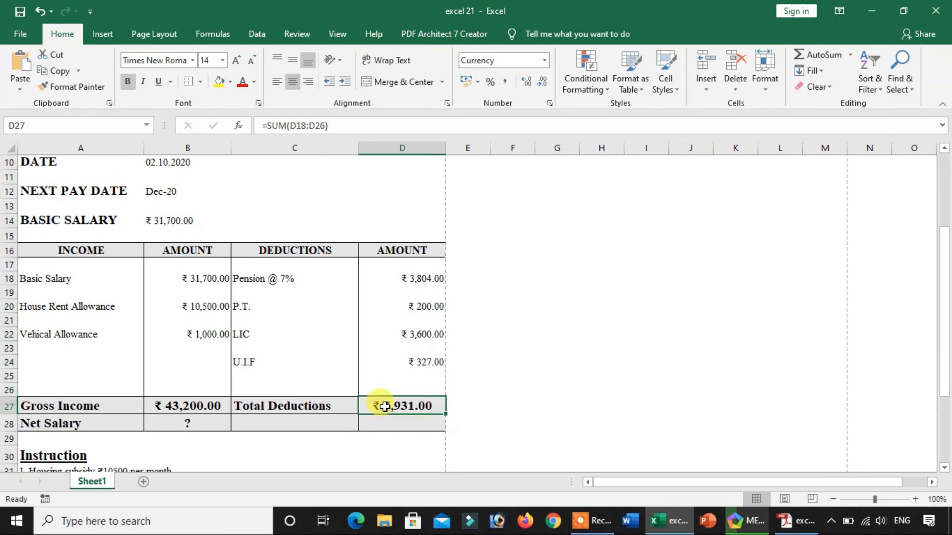
Calculate Net Salary in cell B28 as gross income minus total deductions with =B27-D27.
click(196, 423)
scroll(196, 423, down, 3)
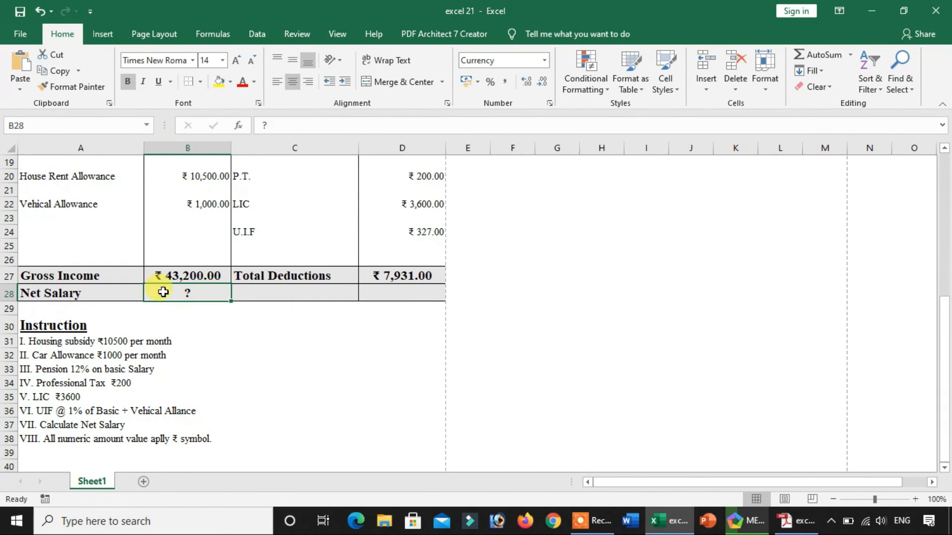
text(=)
click(221, 273)
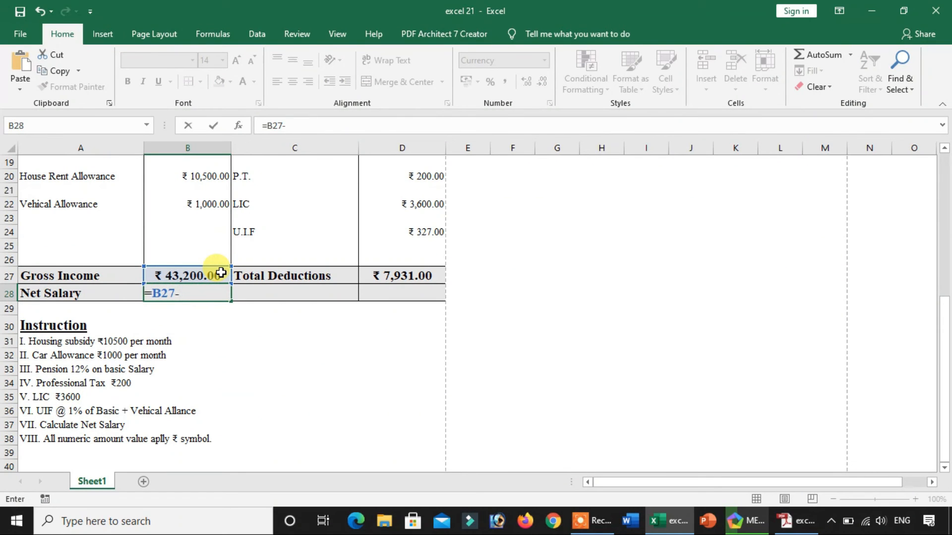
text(-)
click(432, 270)
key(Return)
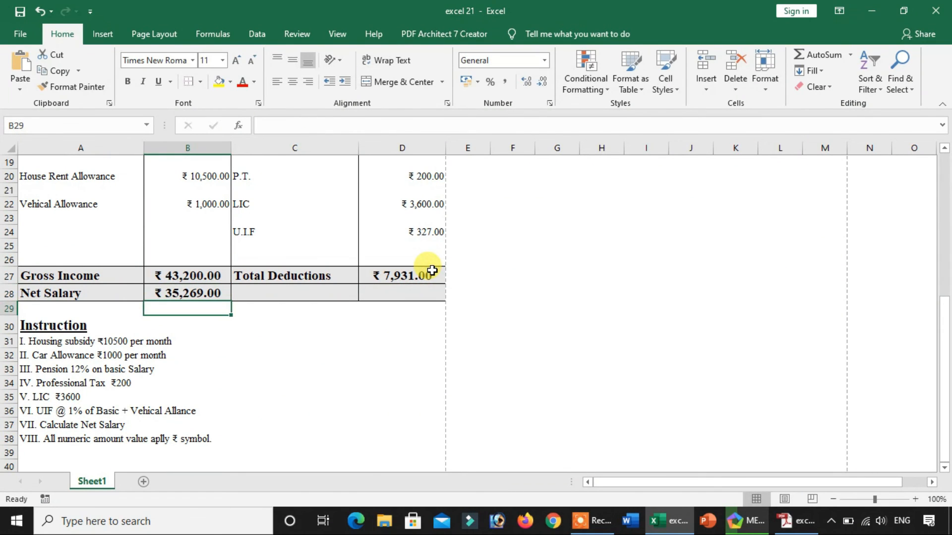
click(224, 290)
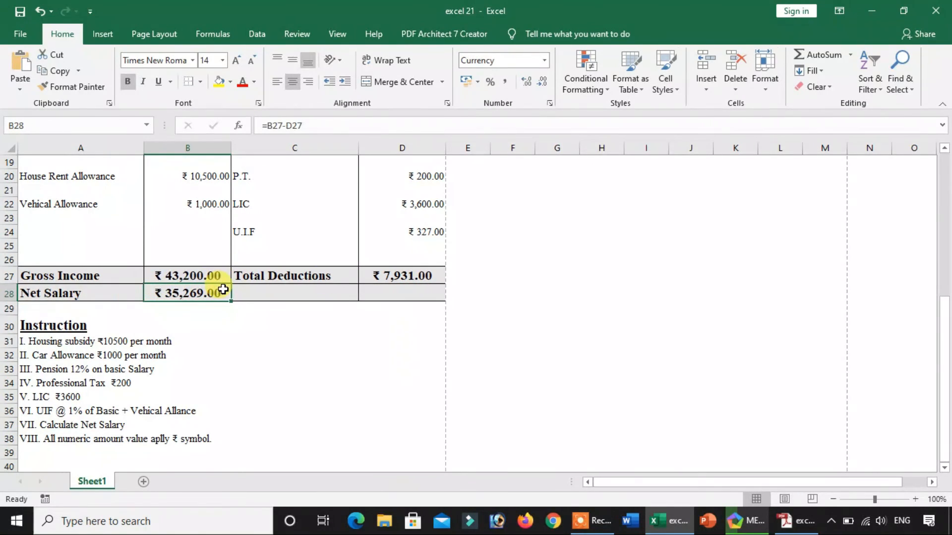
Review the completed pay slip from the employee details through the income, deductions and net salary rows to the instructions.
scroll(223, 290, up, 4)
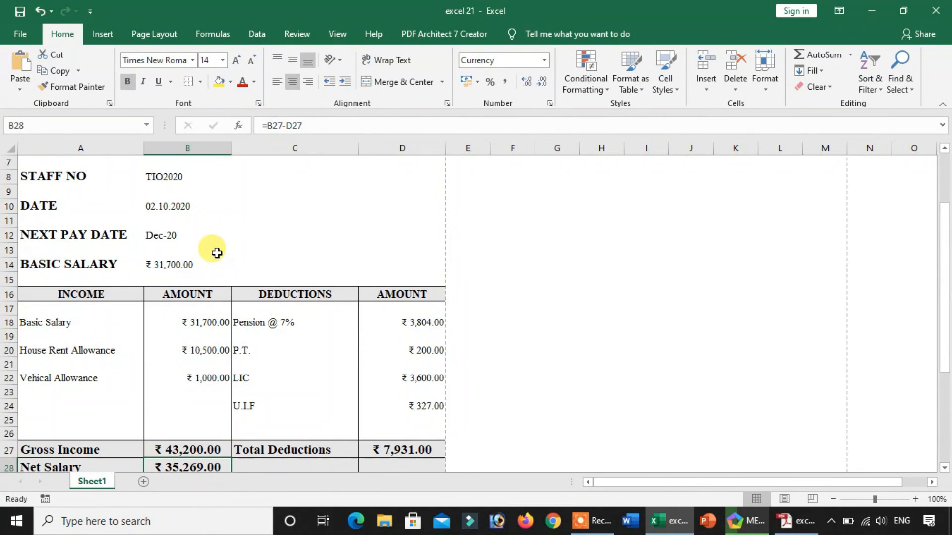
scroll(217, 253, up, 2)
scroll(217, 253, down, 7)
scroll(217, 253, up, 6)
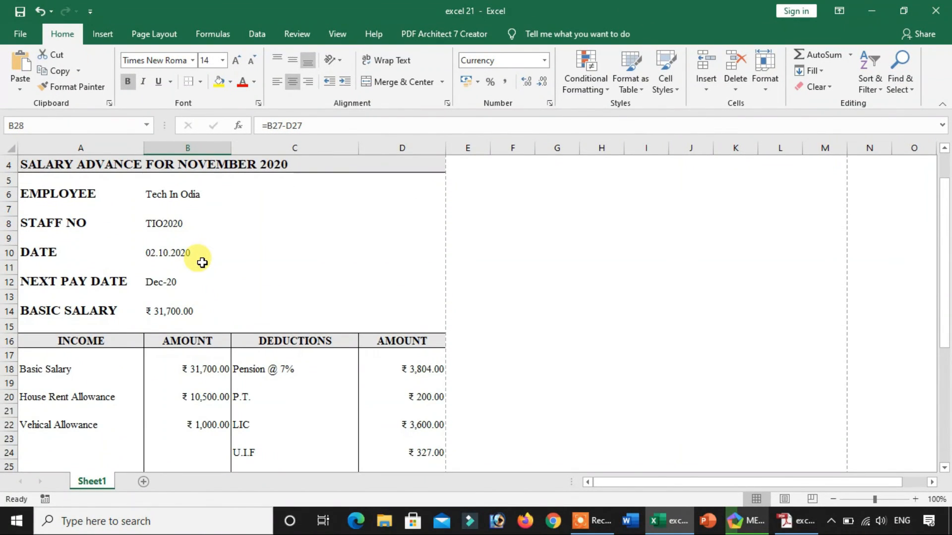
scroll(202, 263, down, 2)
scroll(201, 263, up, 1)
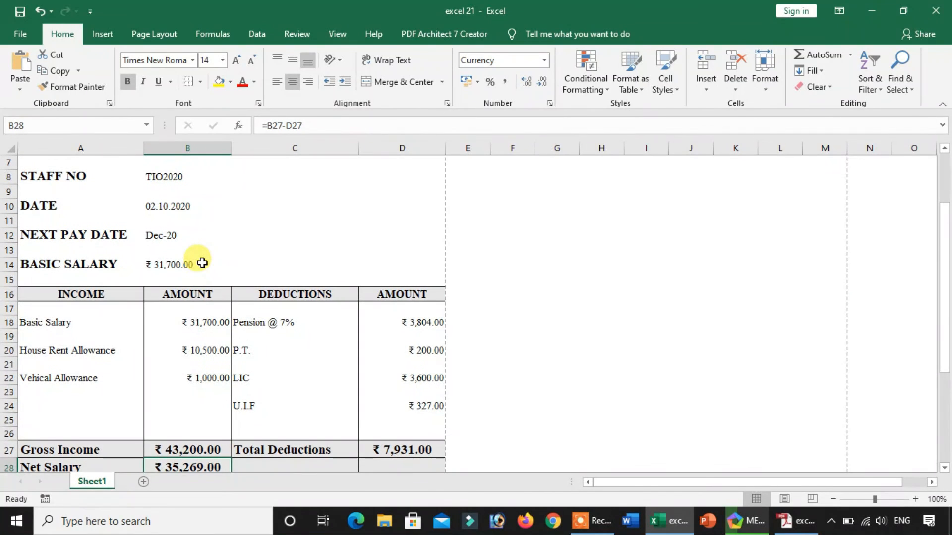
scroll(212, 297, up, 2)
scroll(213, 304, down, 2)
scroll(220, 306, down, 2)
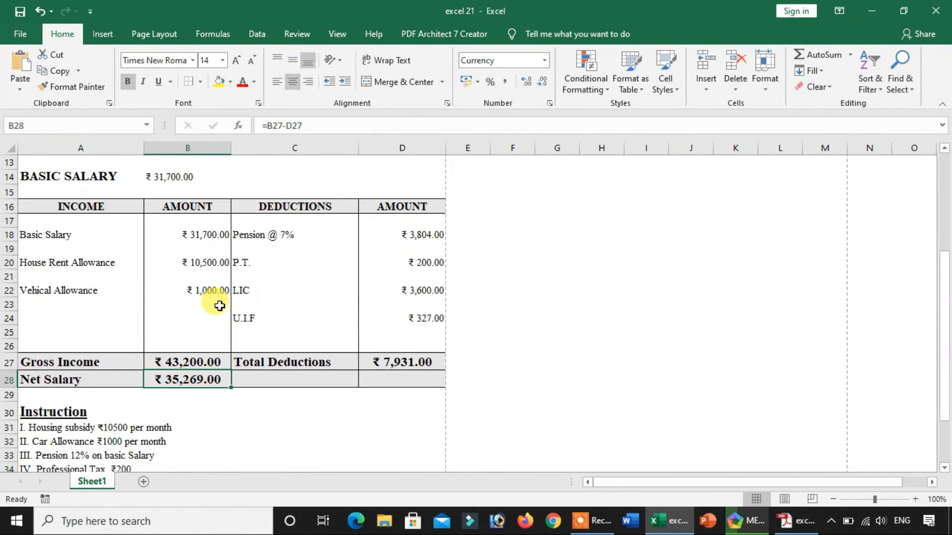
scroll(220, 305, down, 2)
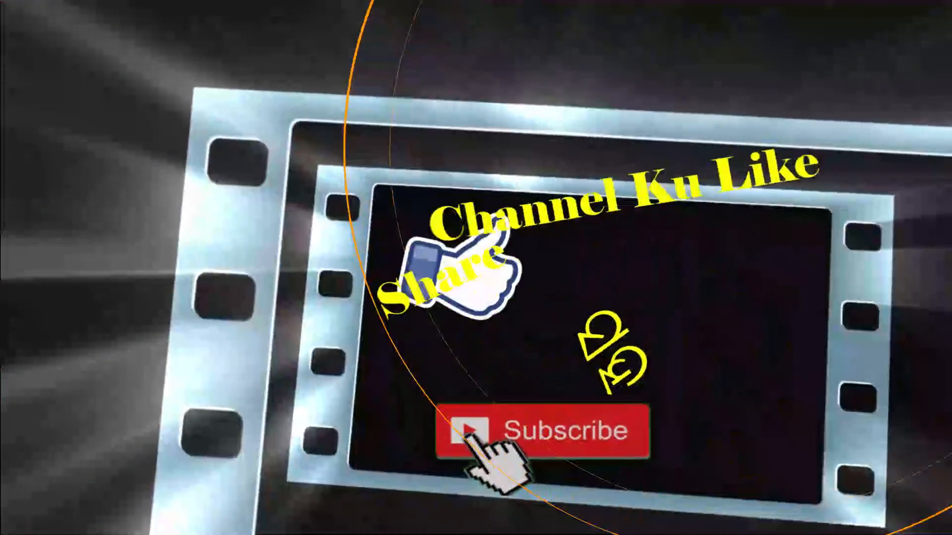